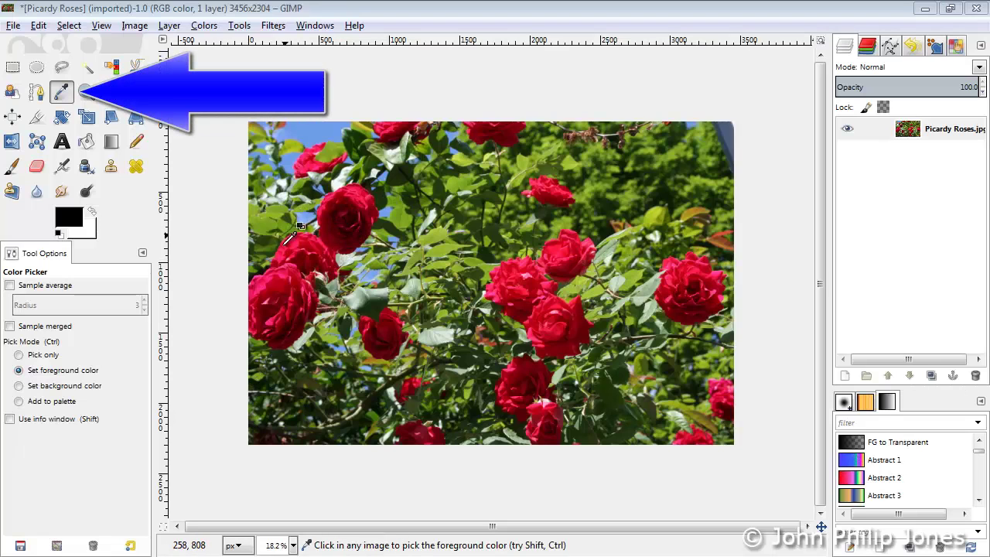
- Pick a rose's pink as the foreground colour and the foliage's olive green as the background
left_click(261, 286)
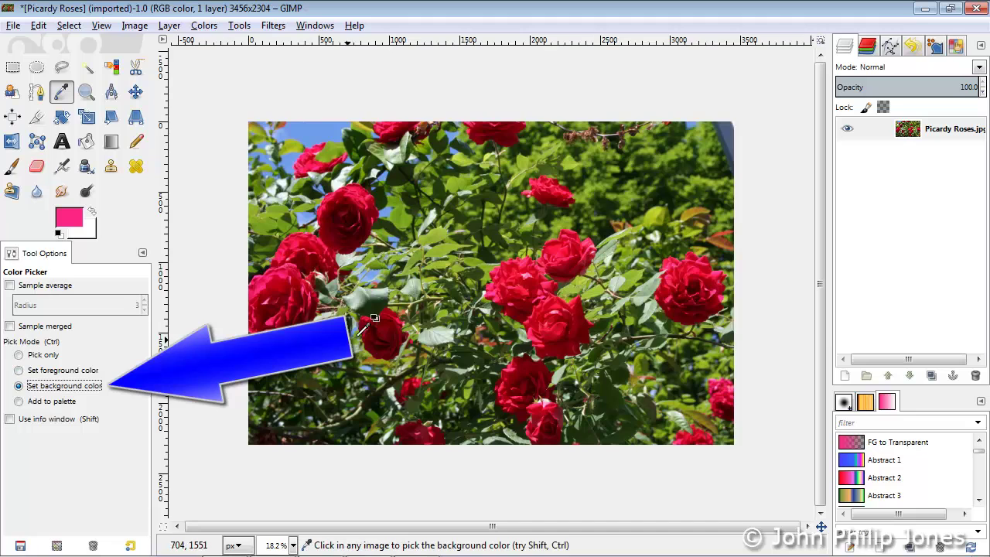
left_click(444, 248)
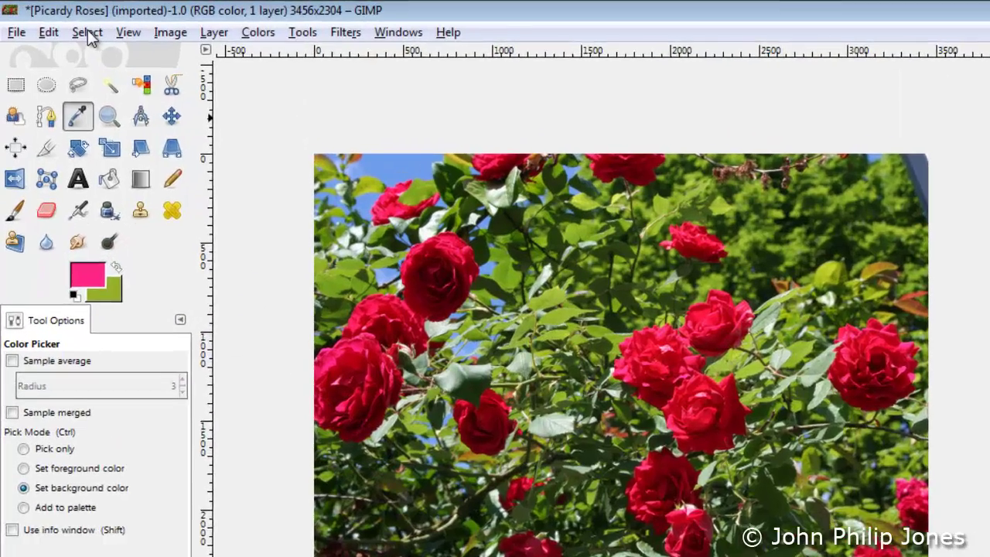
- Select the whole image, then turn it into a 100 px border selection
left_click(88, 32)
left_click(78, 58)
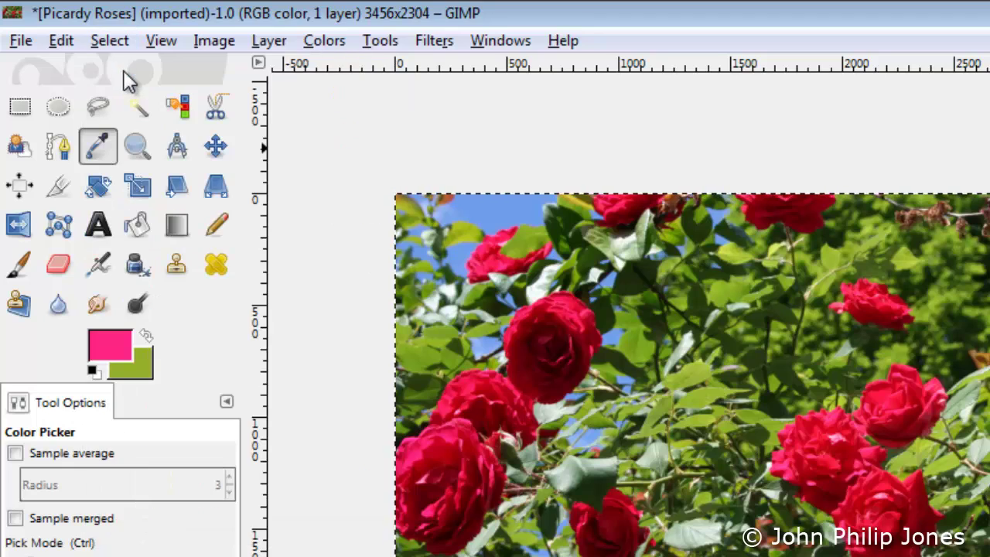
left_click(110, 41)
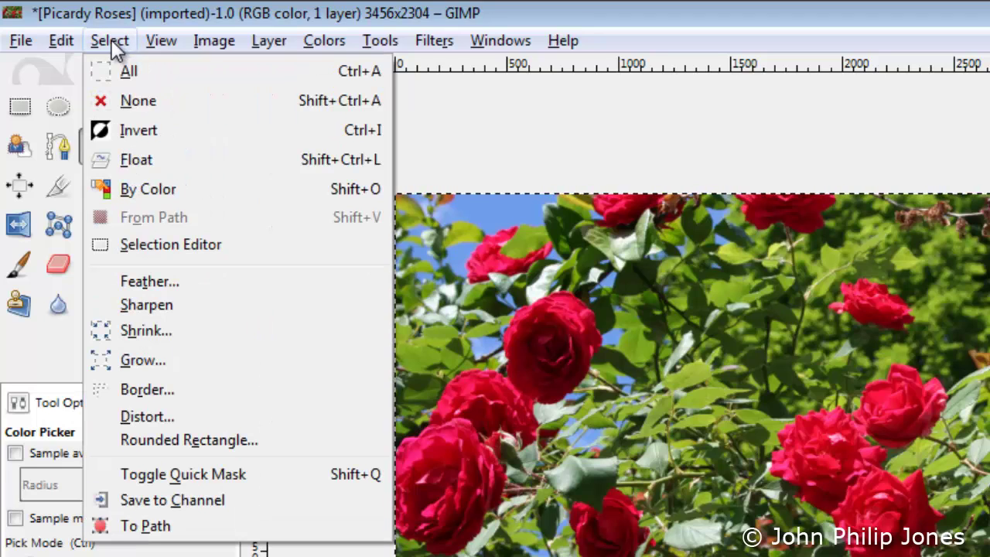
left_click(157, 388)
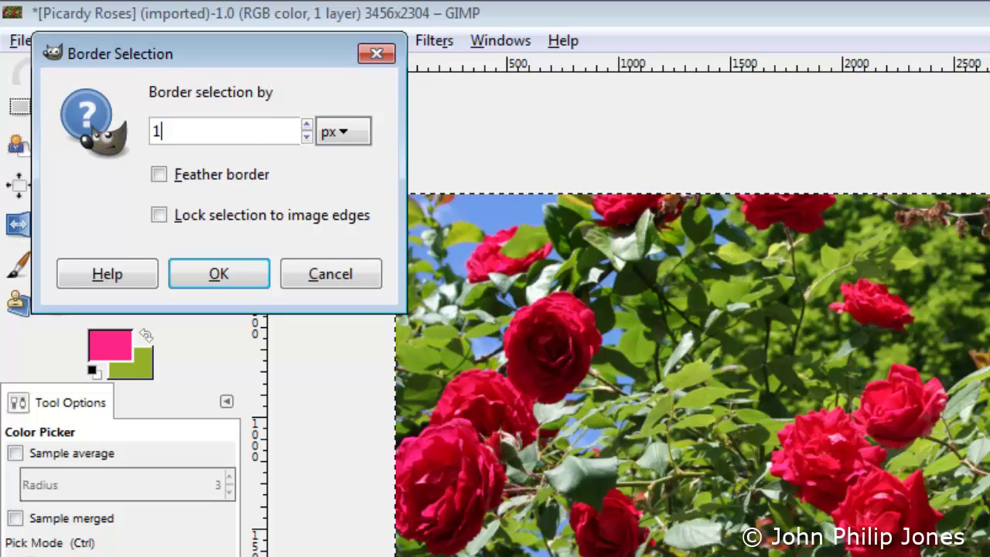
left_click(241, 285)
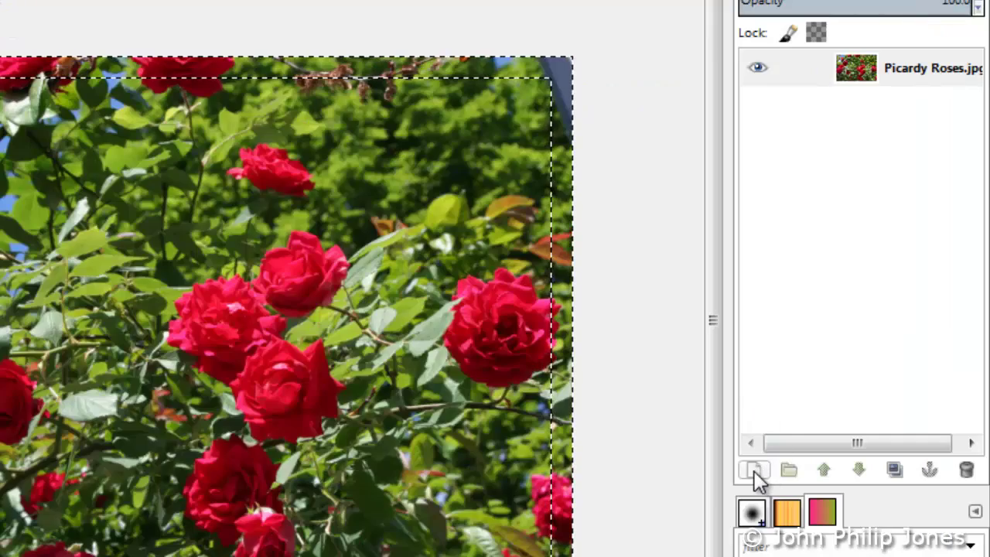
- Create a new transparent-filled layer named 'Frame' above the Picardy Roses layer
left_click(754, 470)
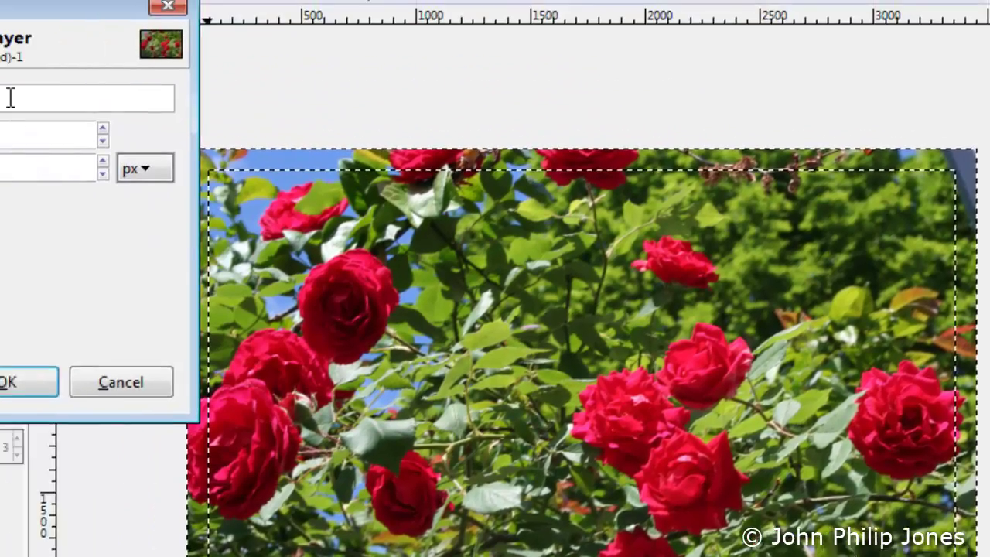
type("Frame")
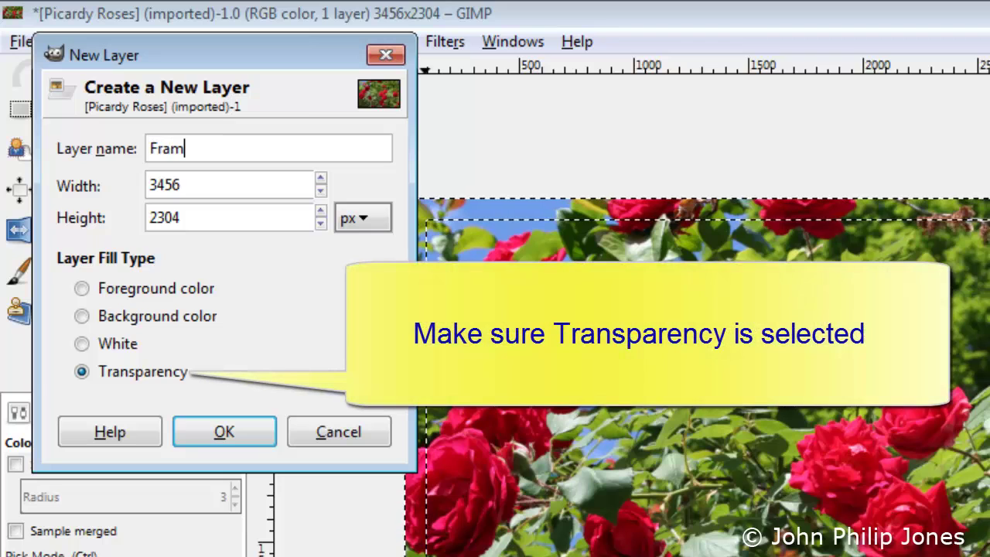
left_click(231, 436)
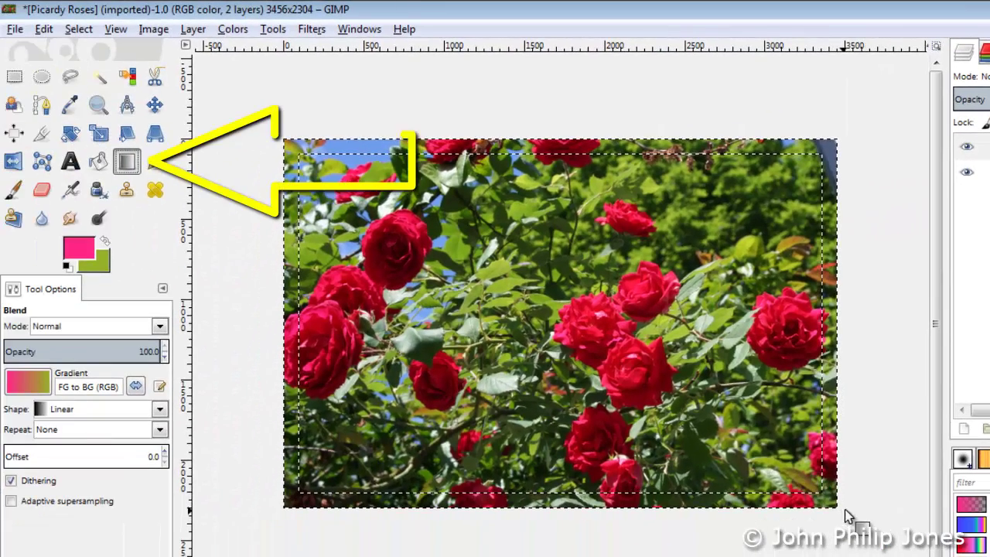
- Drag an FG-to-BG (RGB) gradient from the lower-right corner to the top-left corner across the border
left_click_drag(851, 514, 265, 129)
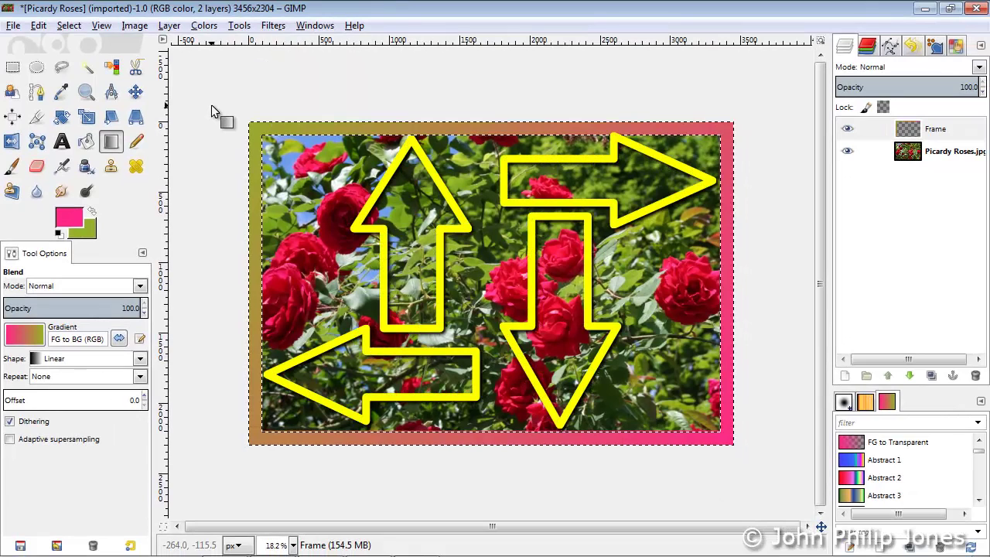
- Apply RGB Noise with Red 0.46, Green 0.47, Blue 0.48 and Alpha 1.00 to the frame
left_click(273, 25)
mouse_move(311, 157)
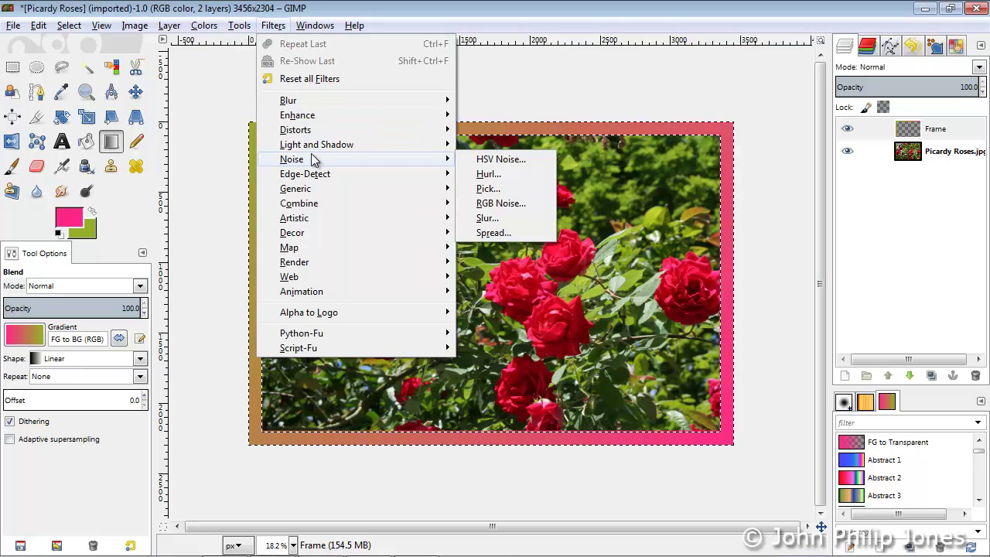
left_click(500, 204)
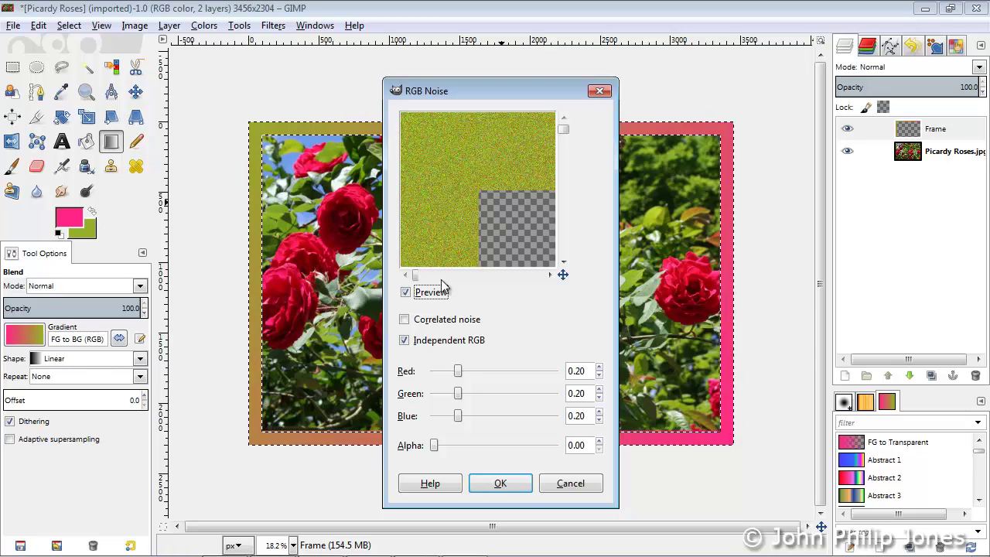
left_click_drag(467, 392, 468, 416)
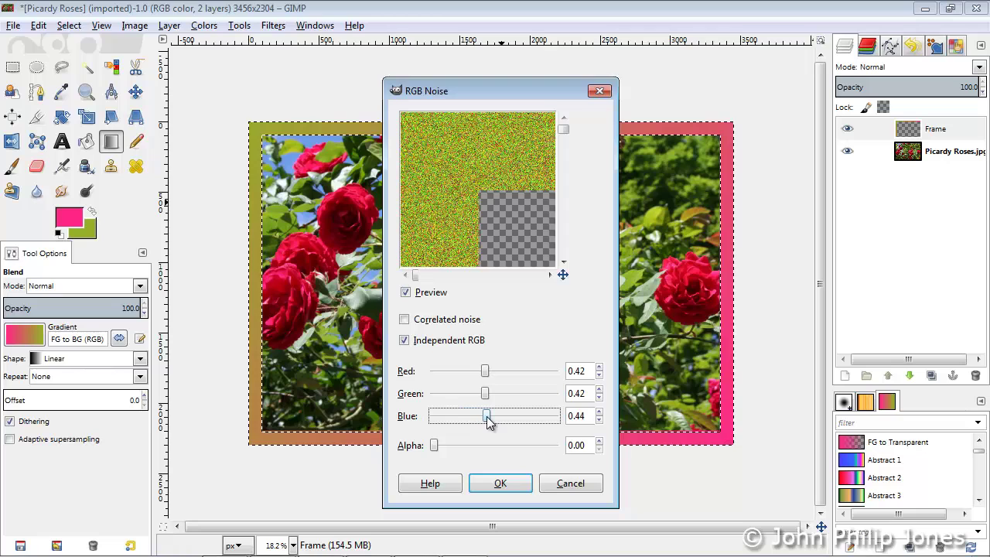
left_click_drag(493, 374, 494, 396)
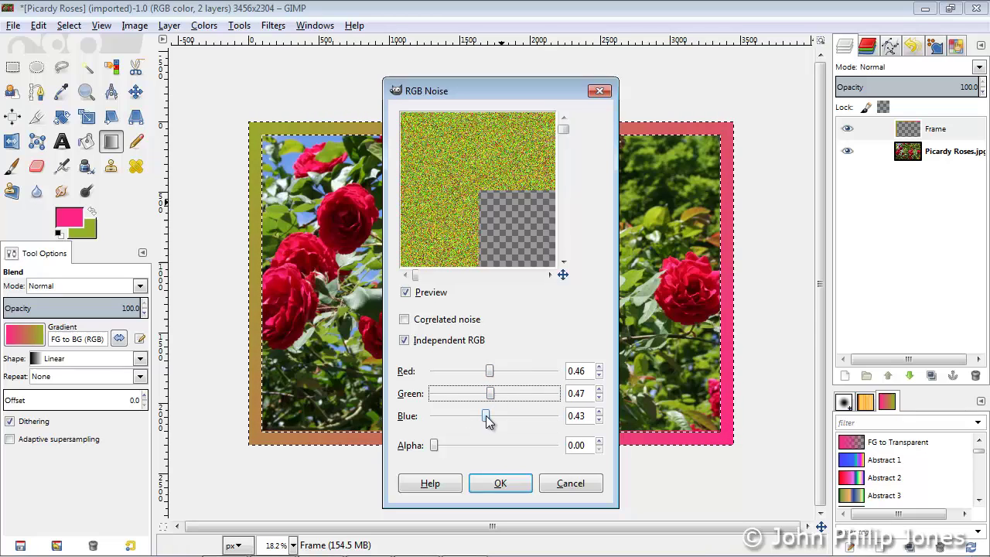
left_click_drag(435, 450, 569, 458)
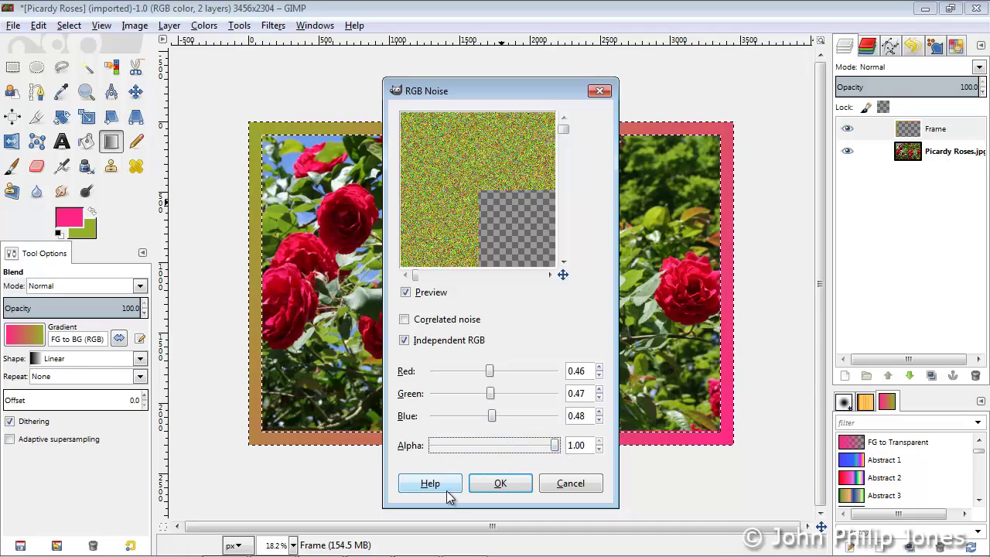
left_click(500, 483)
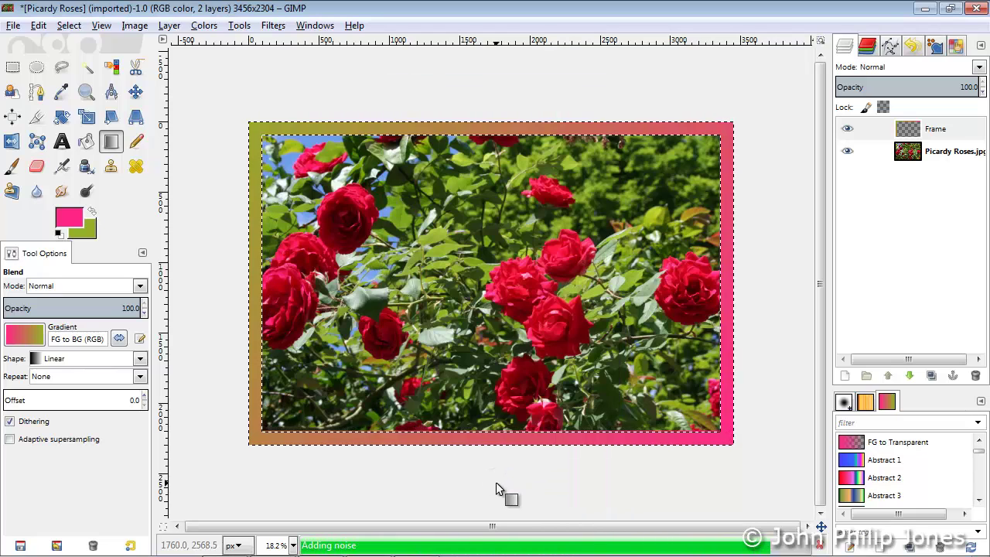
- Zoom in on the top border of the frame with the Zoom tool
left_click(86, 91)
left_click_drag(361, 98, 605, 190)
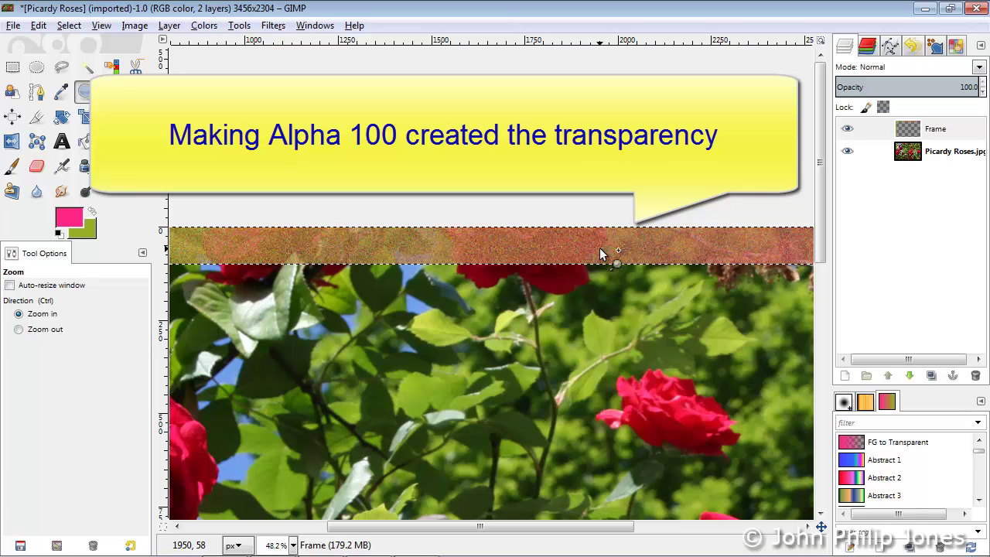
- Apply a Gaussian Blur of 5.0 px horizontal and vertical to the noisy frame
left_click(273, 25)
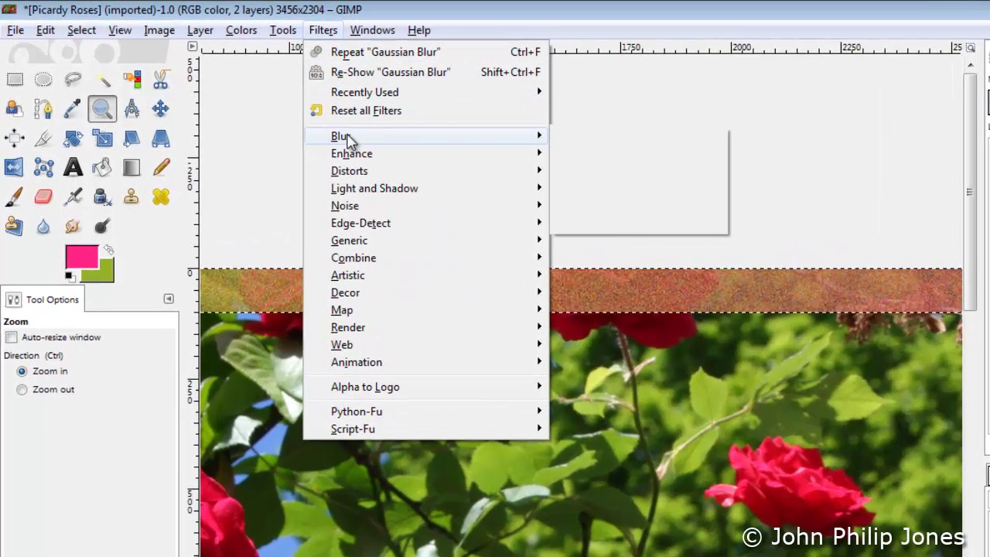
mouse_move(346, 136)
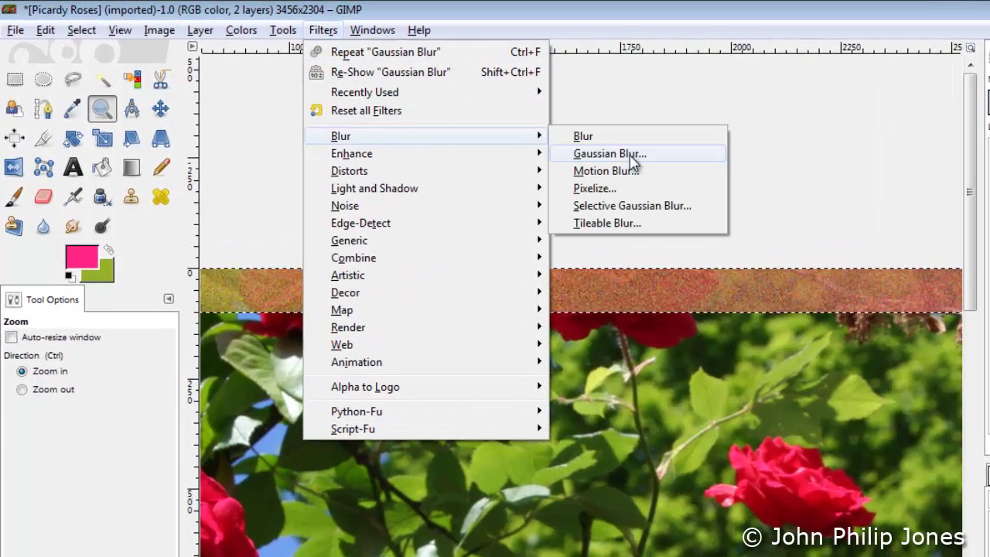
left_click(632, 156)
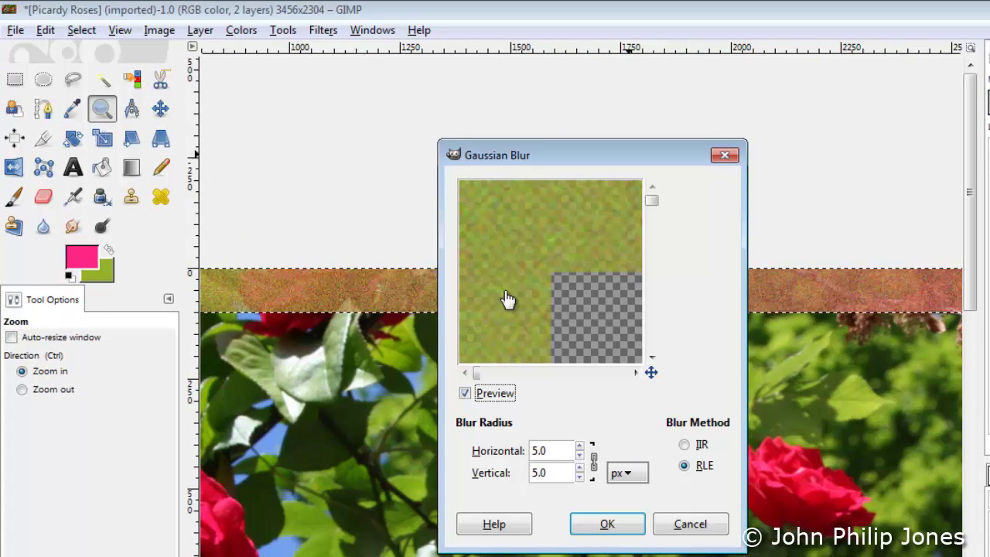
left_click(621, 526)
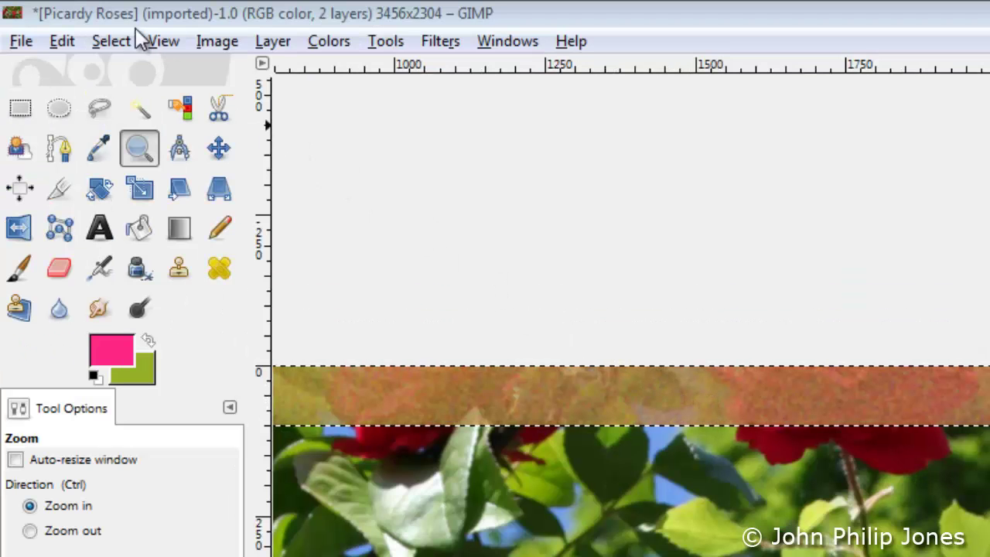
left_click(117, 32)
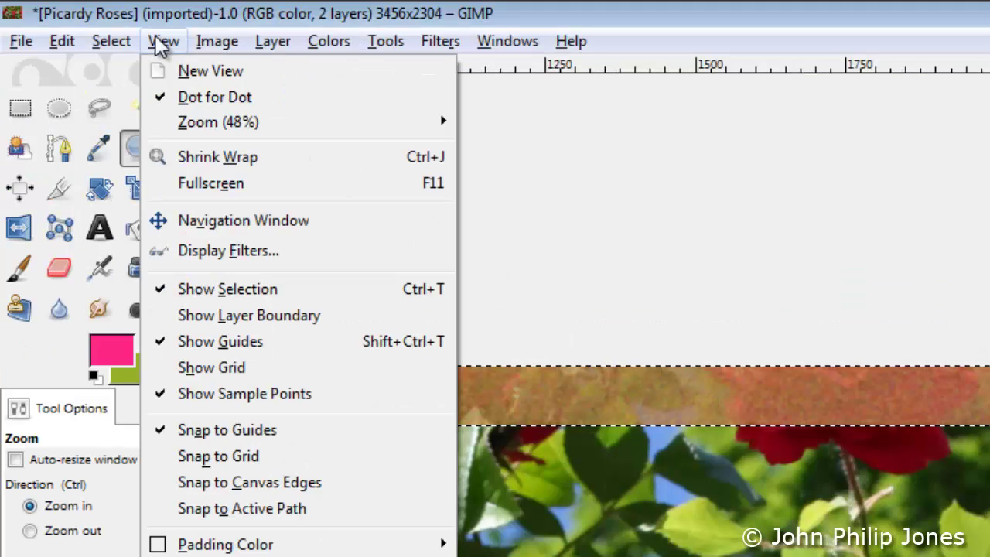
mouse_move(214, 122)
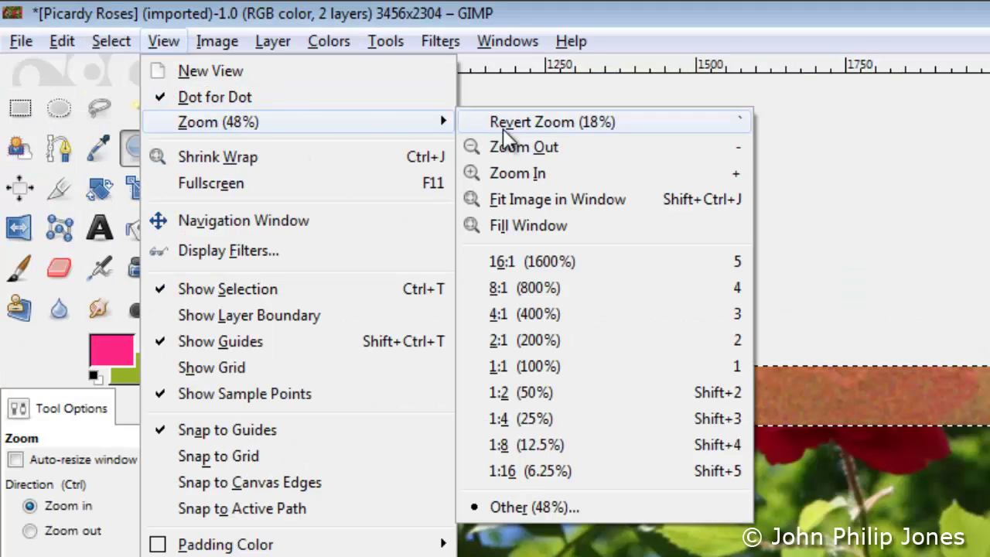
left_click(586, 202)
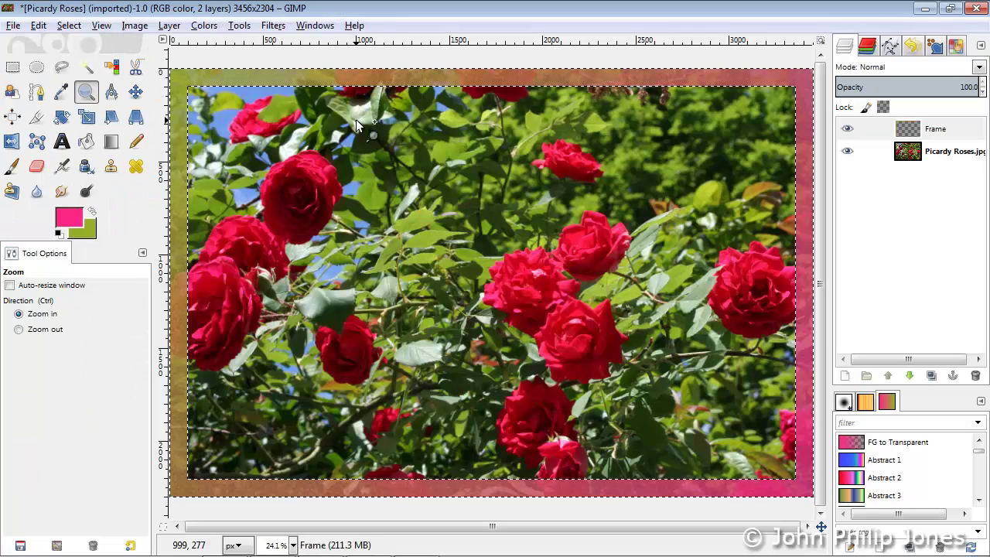
- Add a black drop shadow with offsets 20/20, blur radius 30 and Allow resizing turned off
left_click(273, 25)
mouse_move(333, 157)
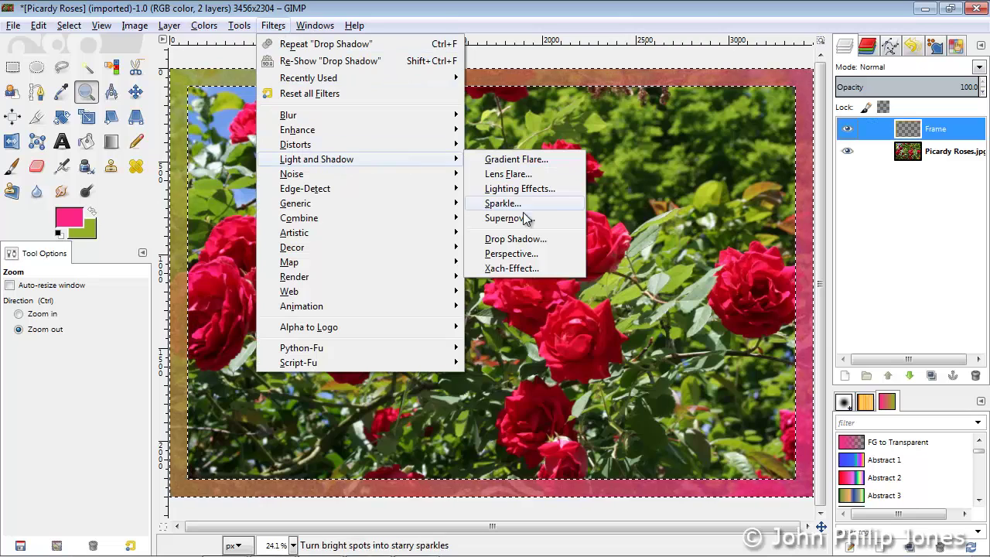
left_click(525, 241)
type("2")
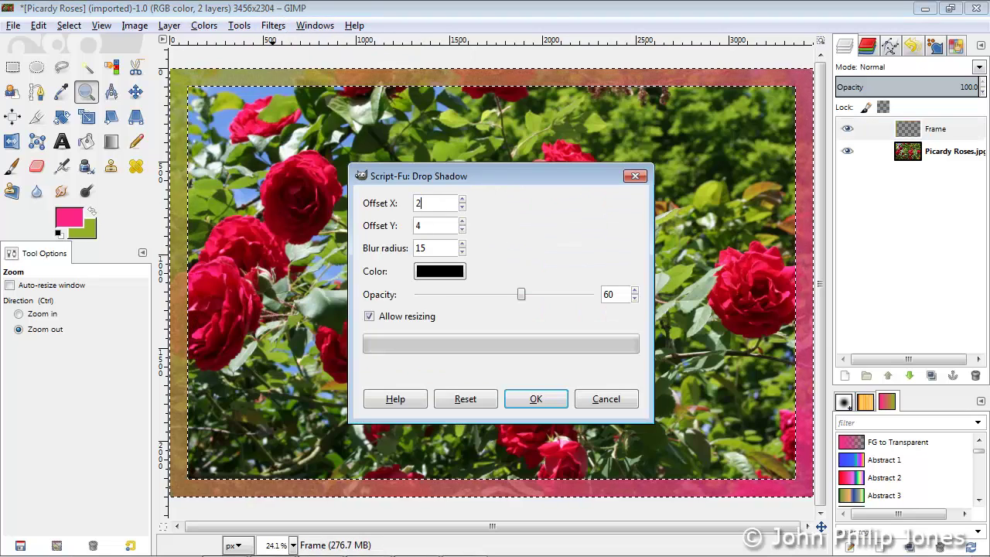
type("0")
double_click(444, 225)
type("20")
double_click(444, 247)
type("30")
left_click(370, 315)
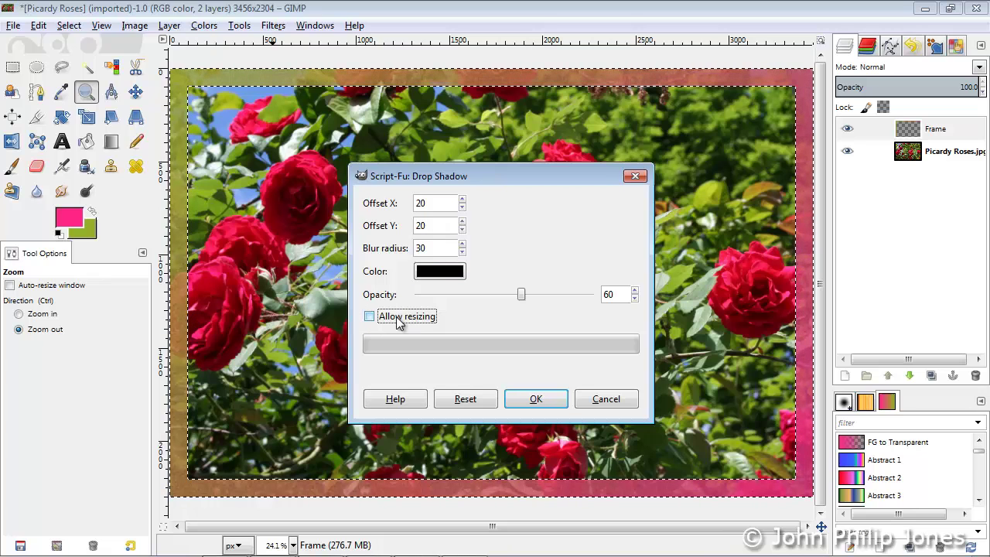
left_click(550, 406)
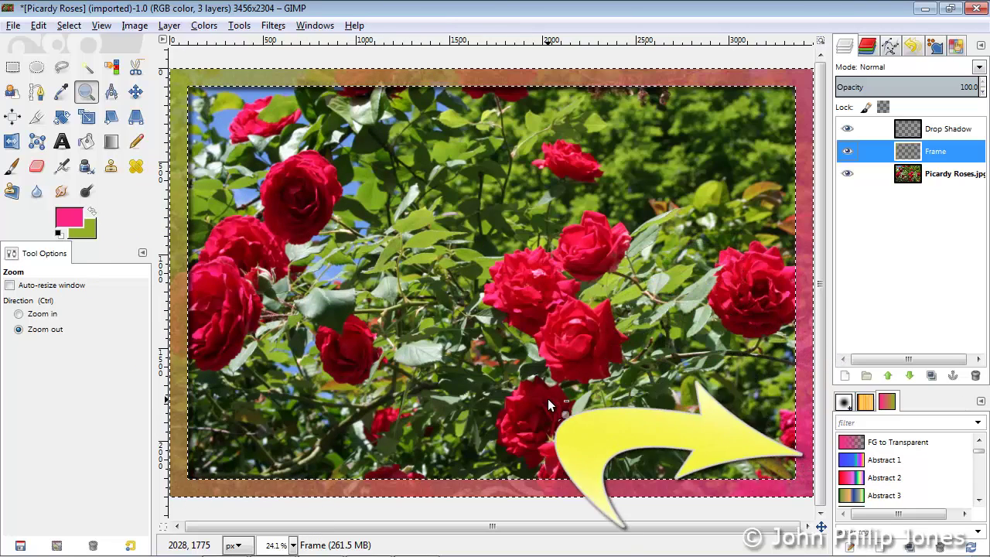
- Add a second drop shadow with X and Y offsets of −20, creating Drop Shadow #1
left_click(275, 26)
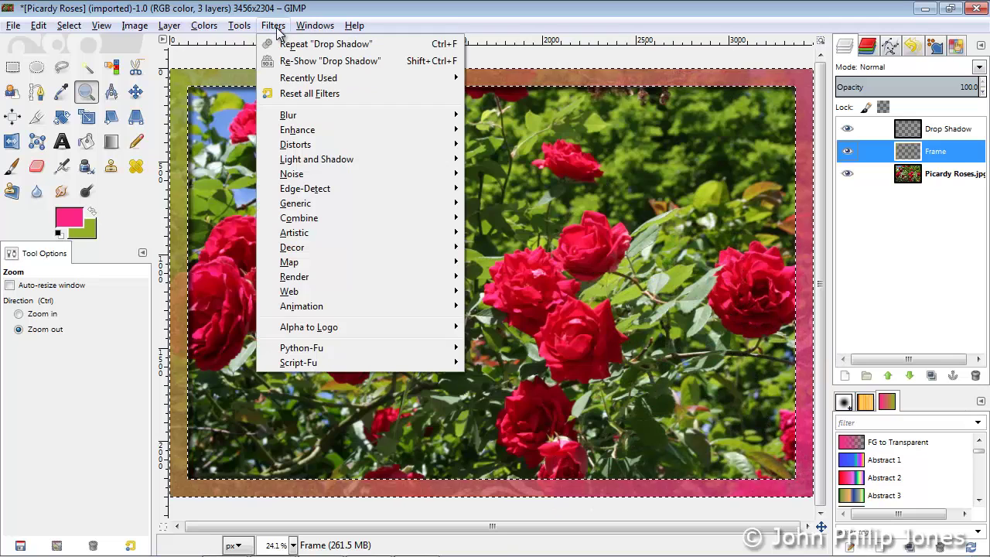
mouse_move(334, 158)
left_click(533, 238)
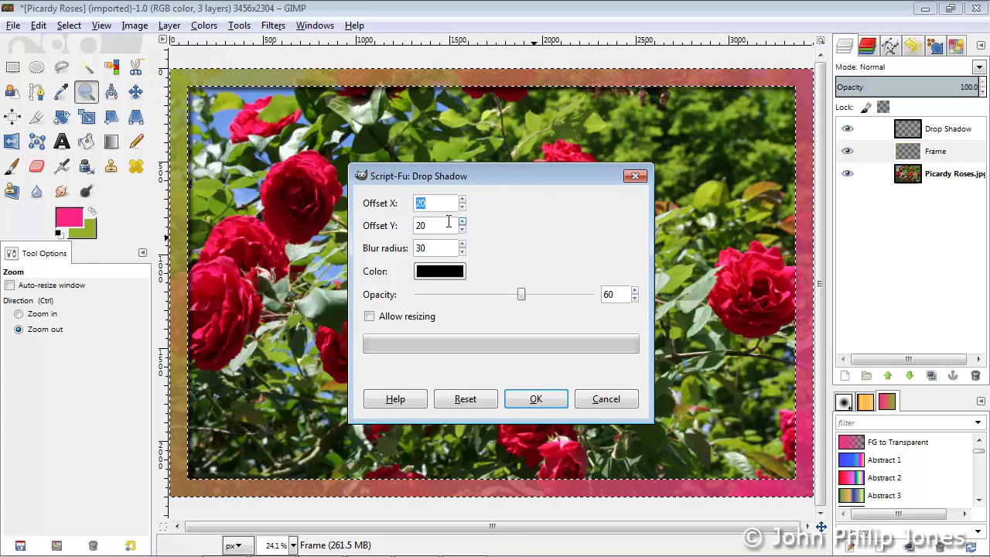
type("-2")
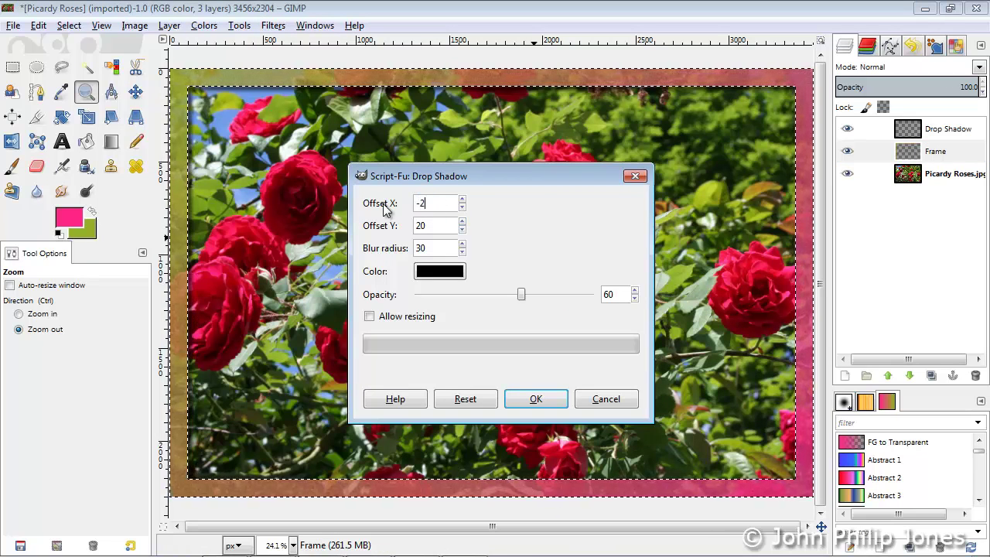
type("0")
key("Tab")
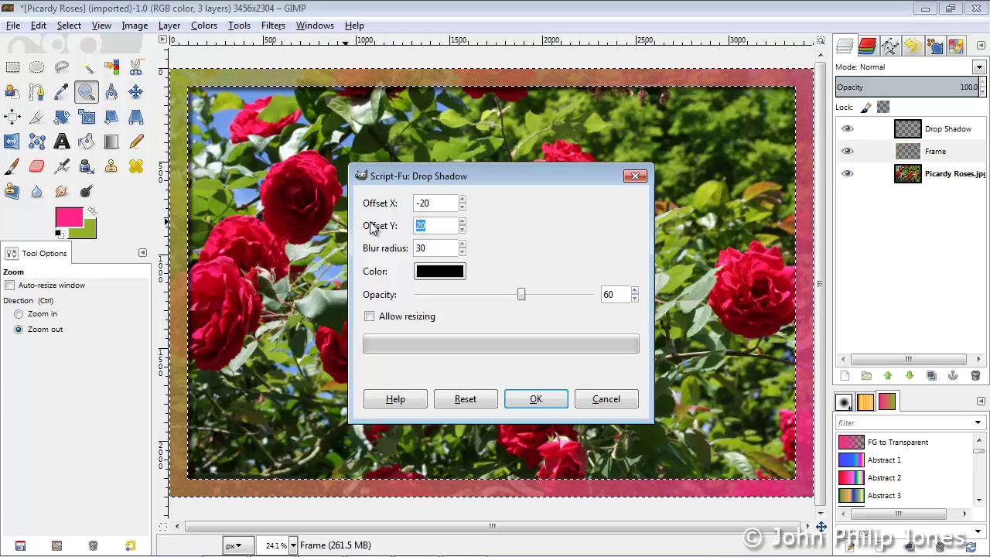
type("-20")
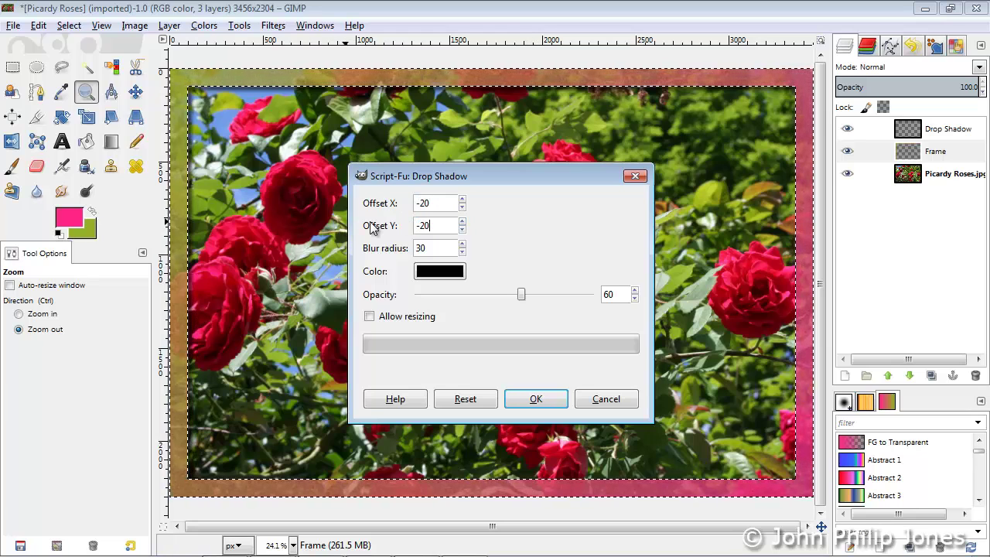
left_click(536, 399)
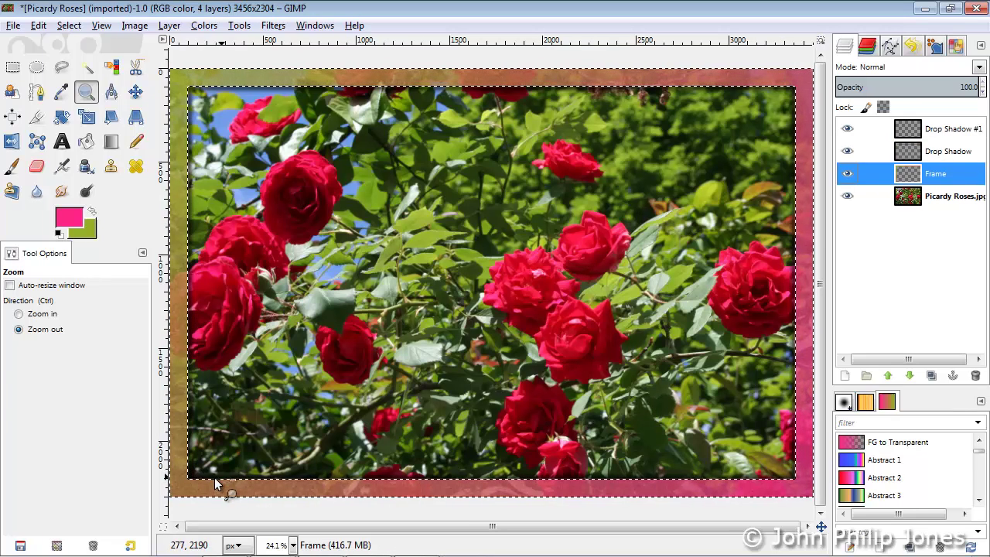
- Clear the selection and zoom out to show the whole image
left_click(69, 25)
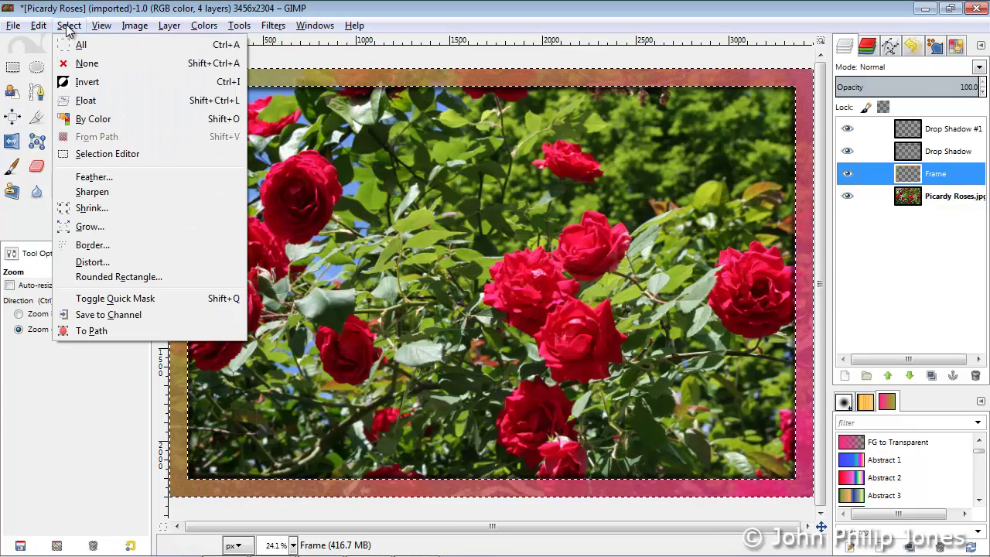
left_click(87, 64)
left_click(86, 92)
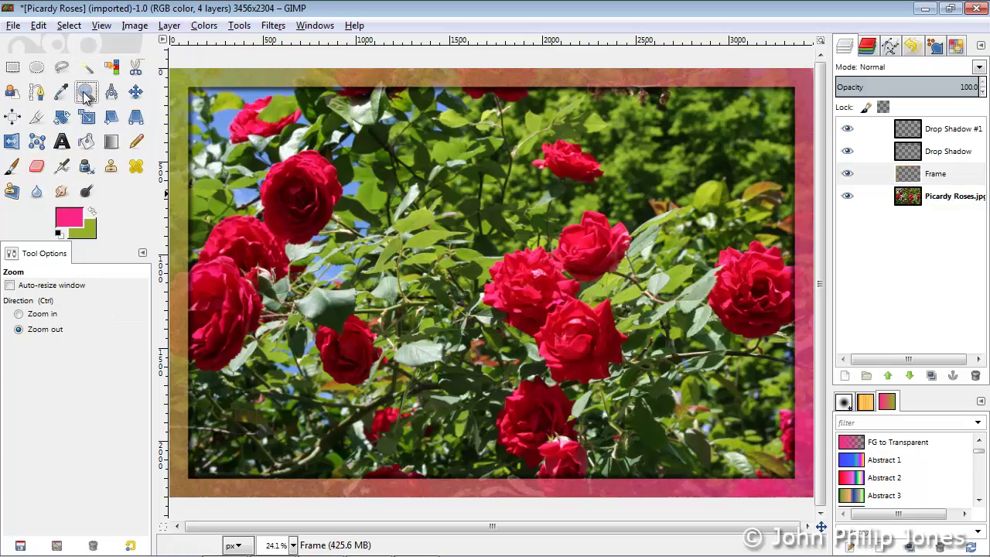
left_click(472, 296)
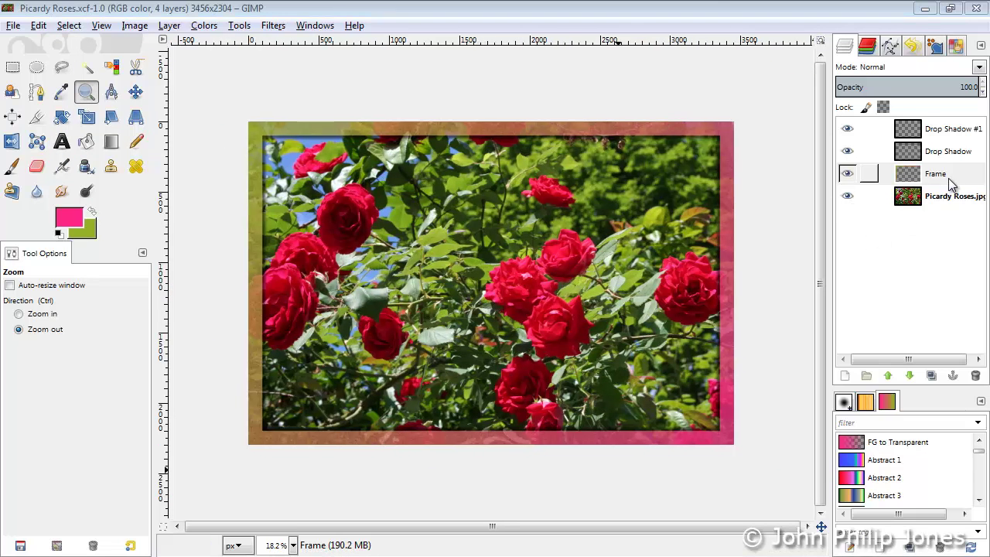
- Make the Frame layer active and reset the colours to black and white
left_click(954, 178)
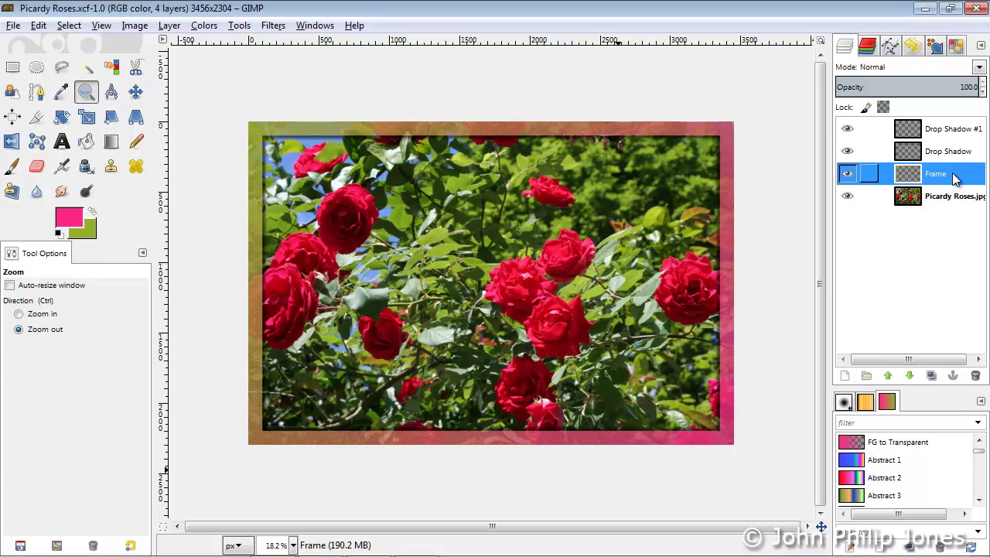
left_click(58, 234)
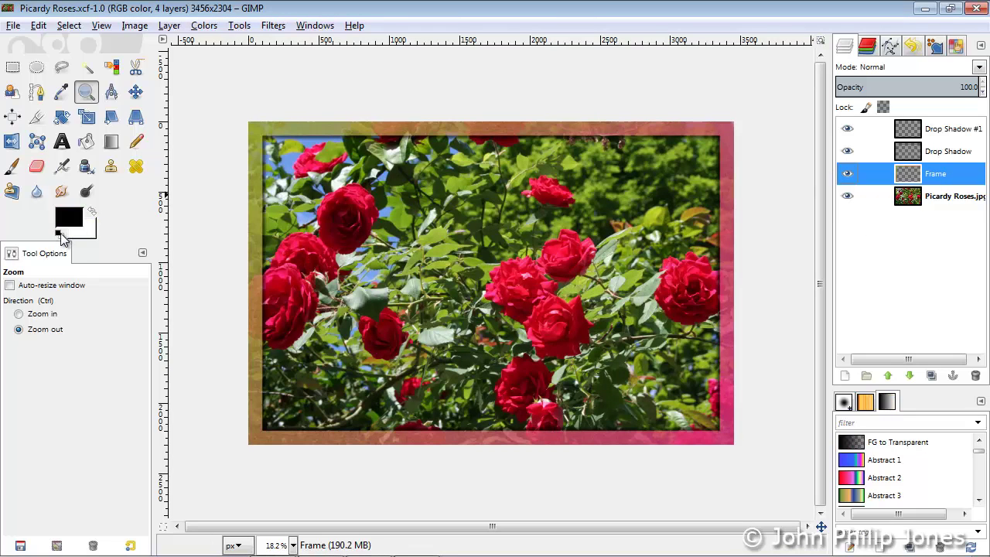
left_click(68, 25)
- Select the whole image and shrink it to a 10 px border selection
left_click(79, 47)
left_click(69, 26)
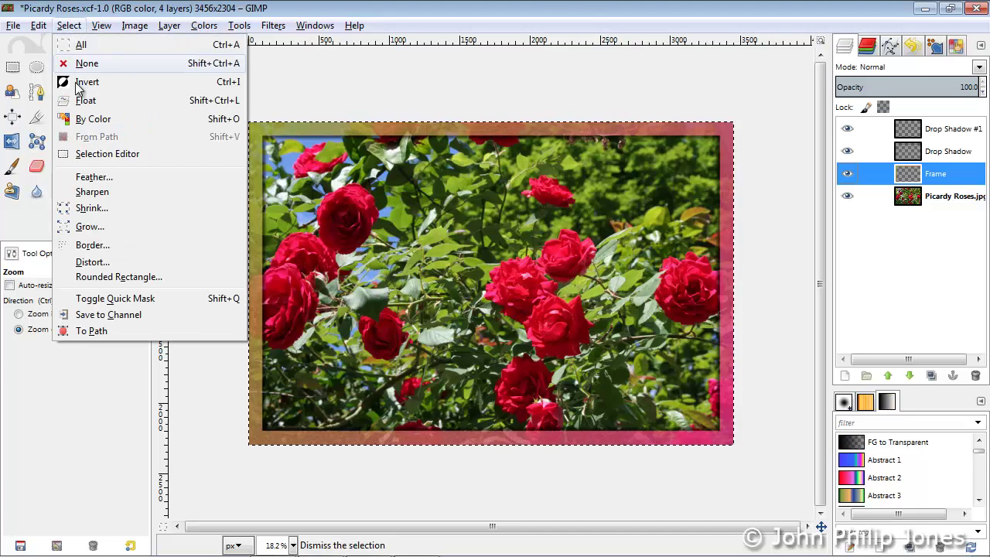
left_click(92, 244)
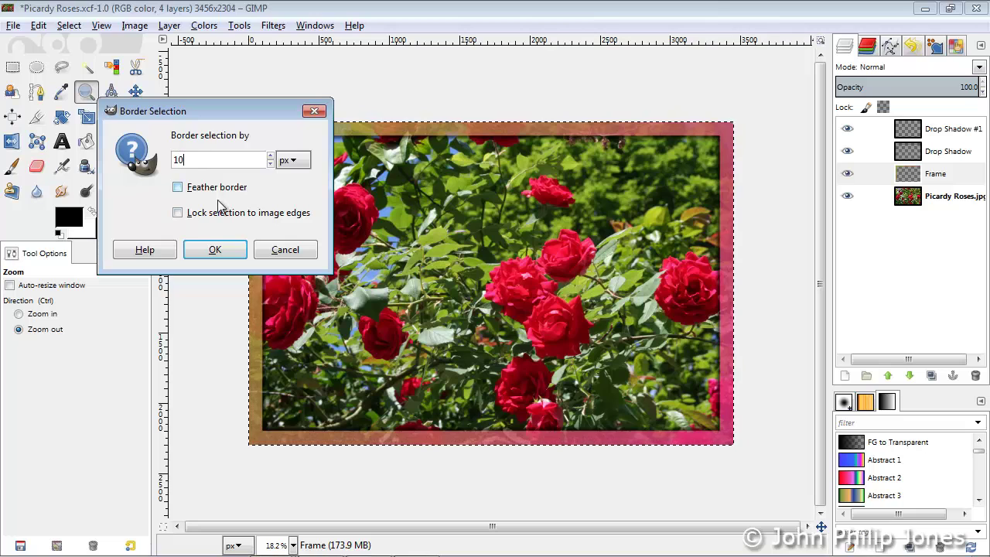
left_click(216, 250)
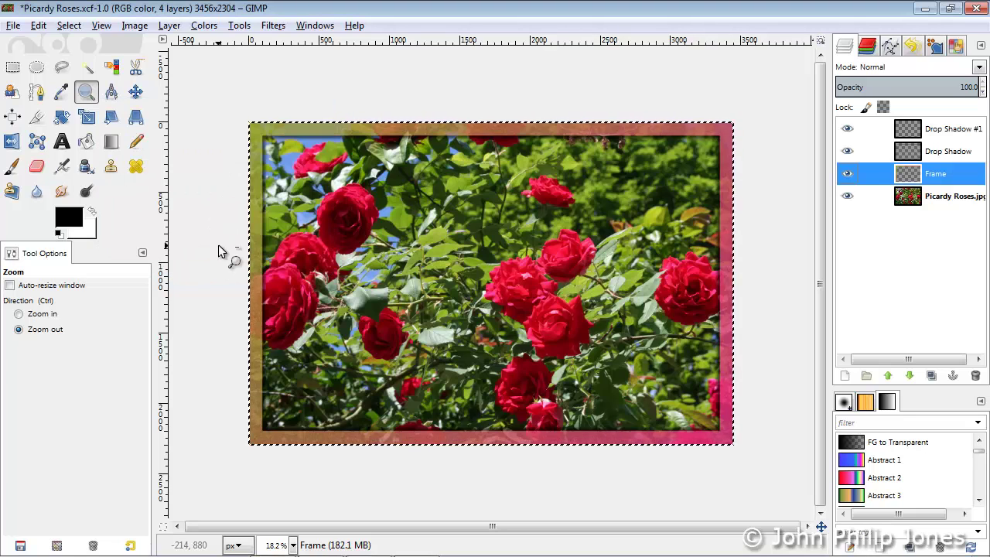
- Bucket-fill the border selection with black using Fill whole selection, then deselect
left_click(87, 143)
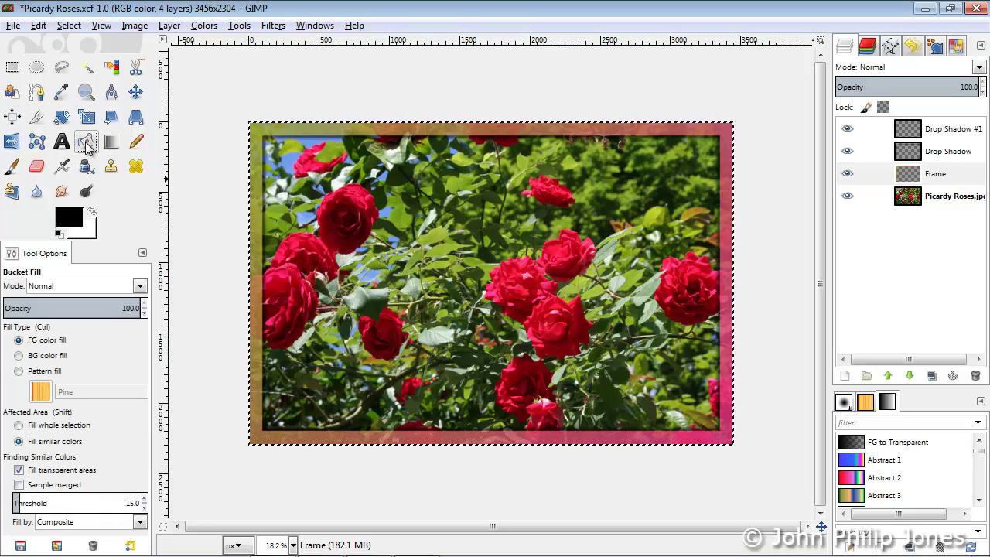
left_click(19, 426)
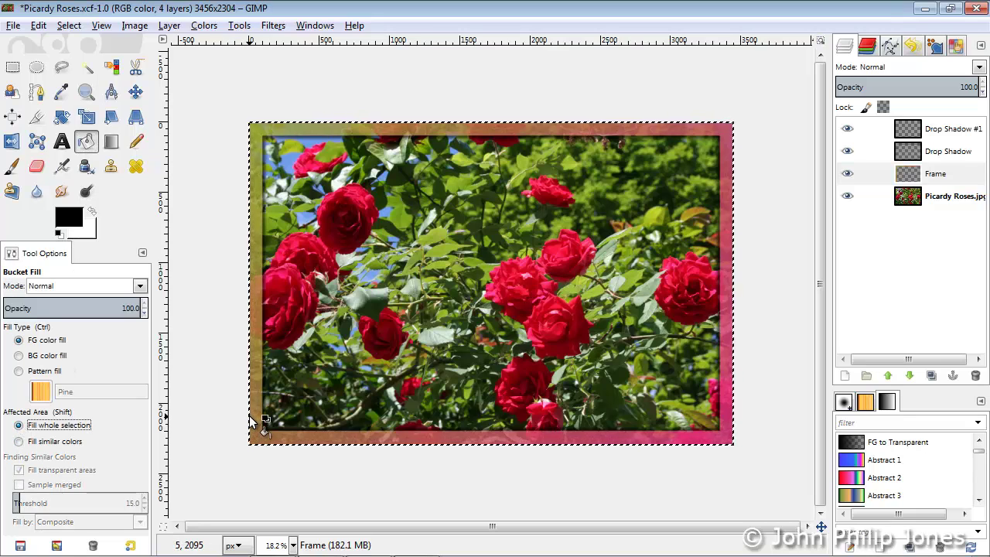
left_click(249, 417)
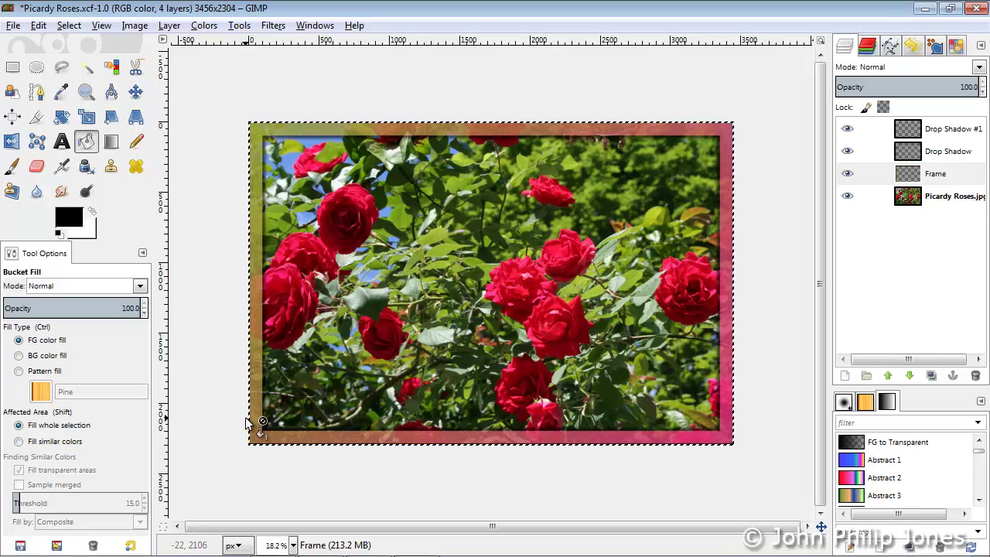
left_click(69, 25)
left_click(84, 65)
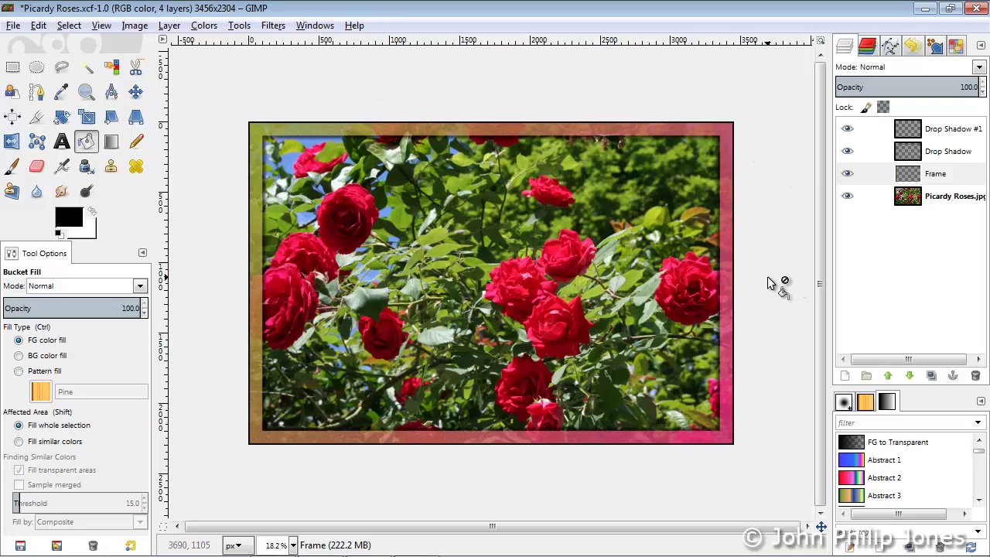
- Merge Drop Shadow #1 into Drop Shadow, then merge that into the Frame layer
left_click(948, 130)
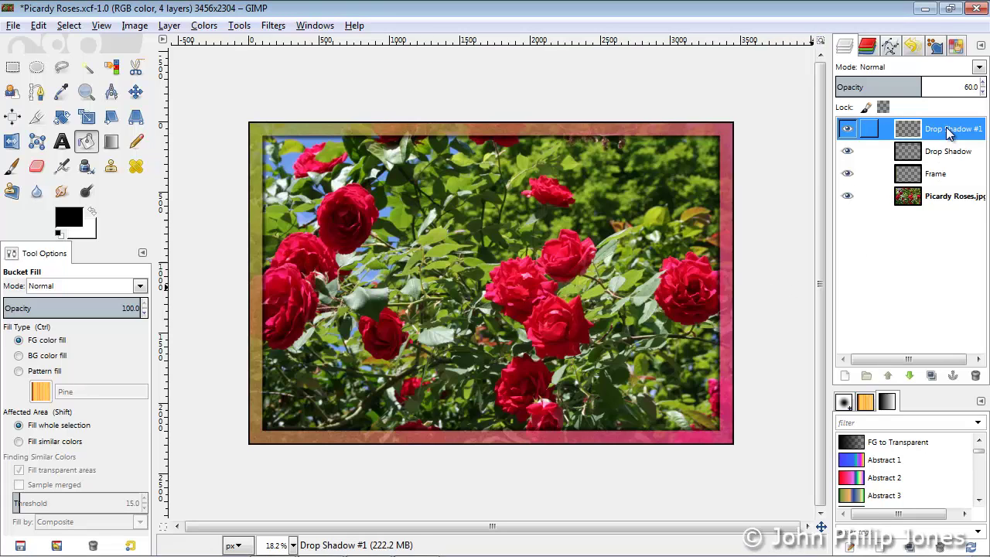
left_click(173, 27)
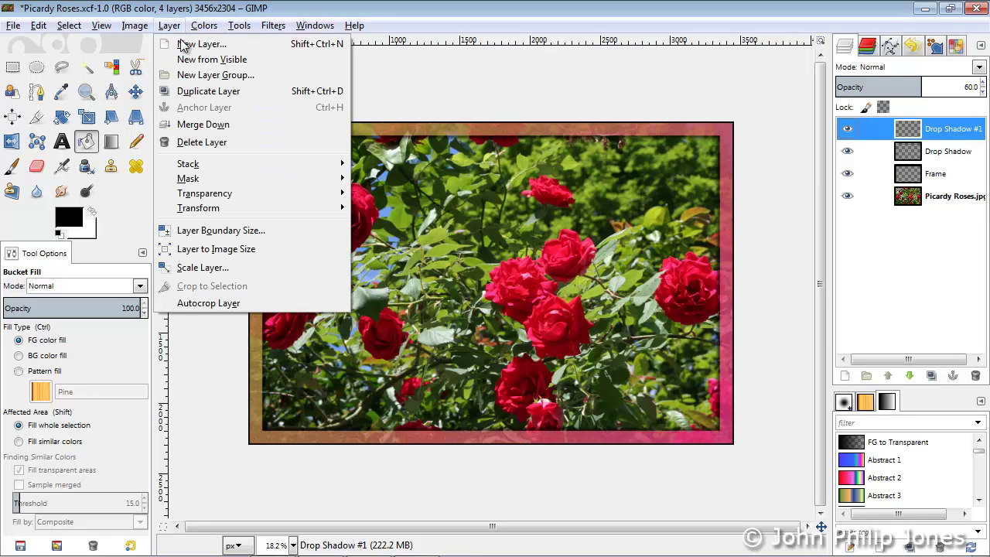
left_click(204, 124)
left_click(169, 25)
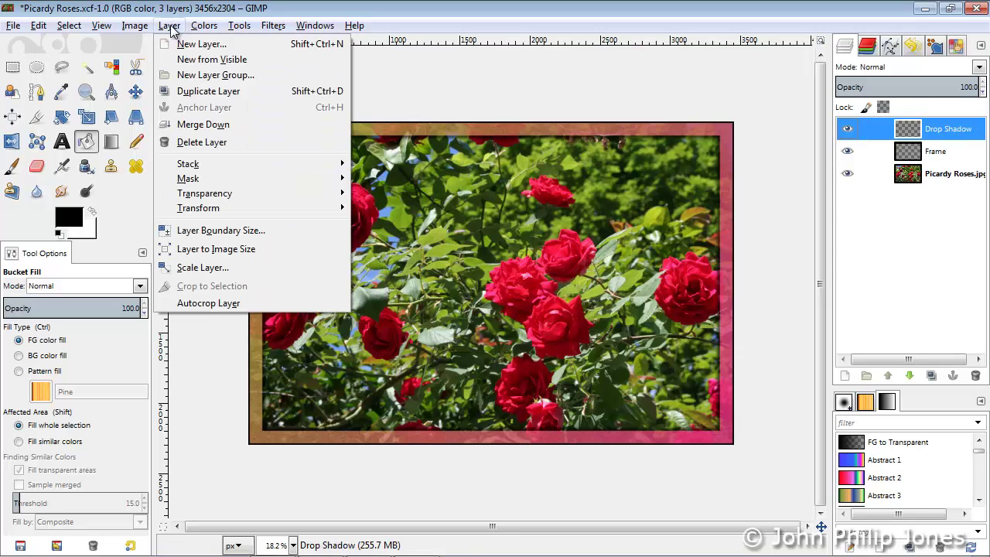
left_click(183, 125)
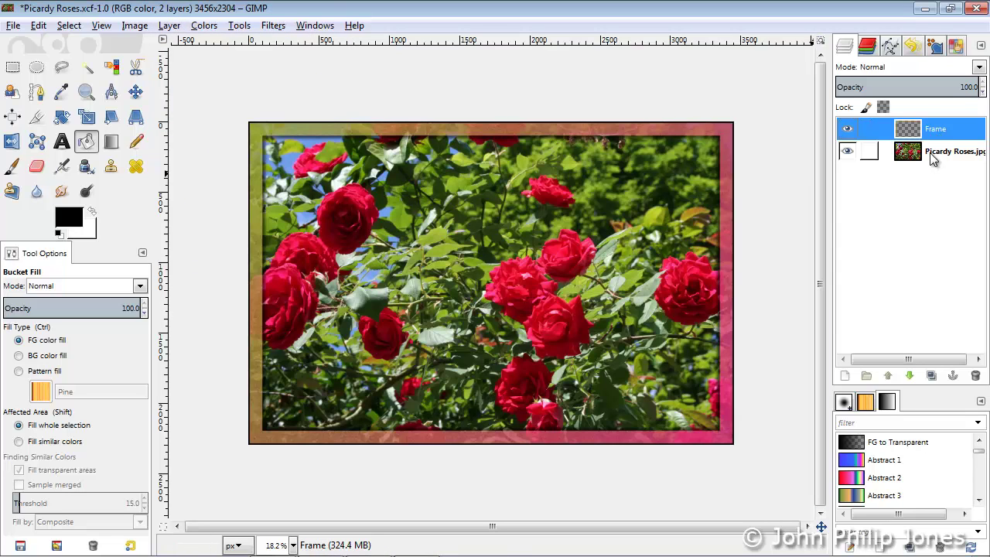
- Toggle the Frame layer's visibility off and on twice to compare the result
left_click(847, 130)
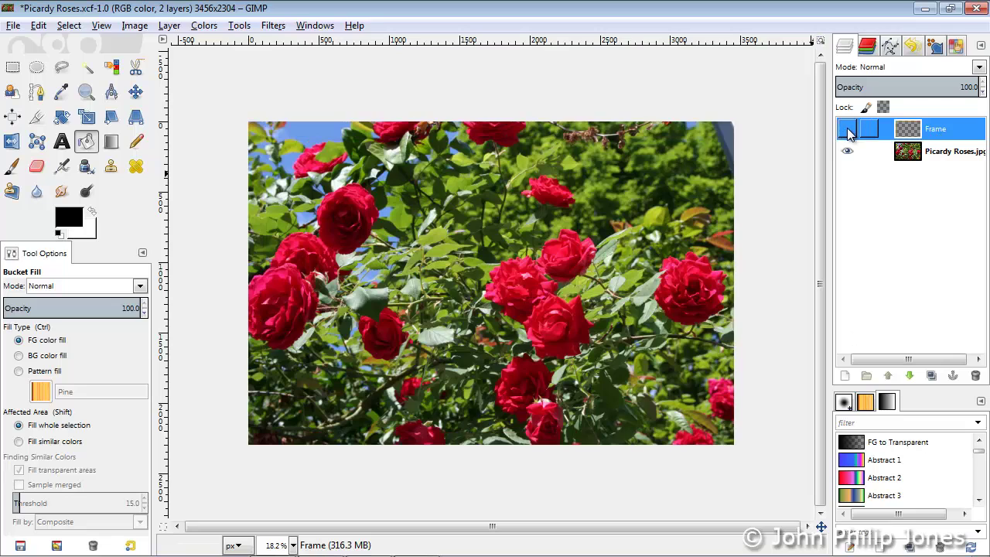
left_click(848, 130)
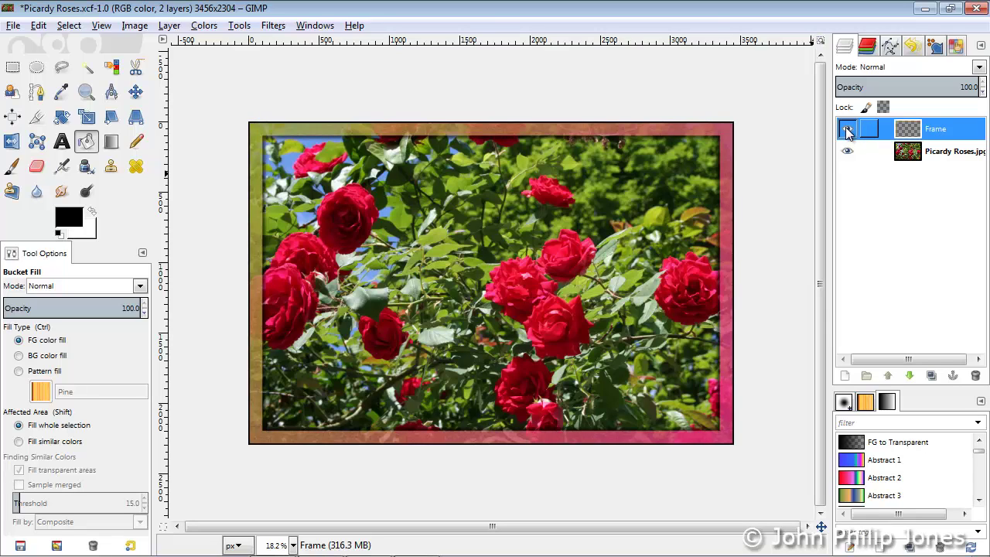
left_click(847, 130)
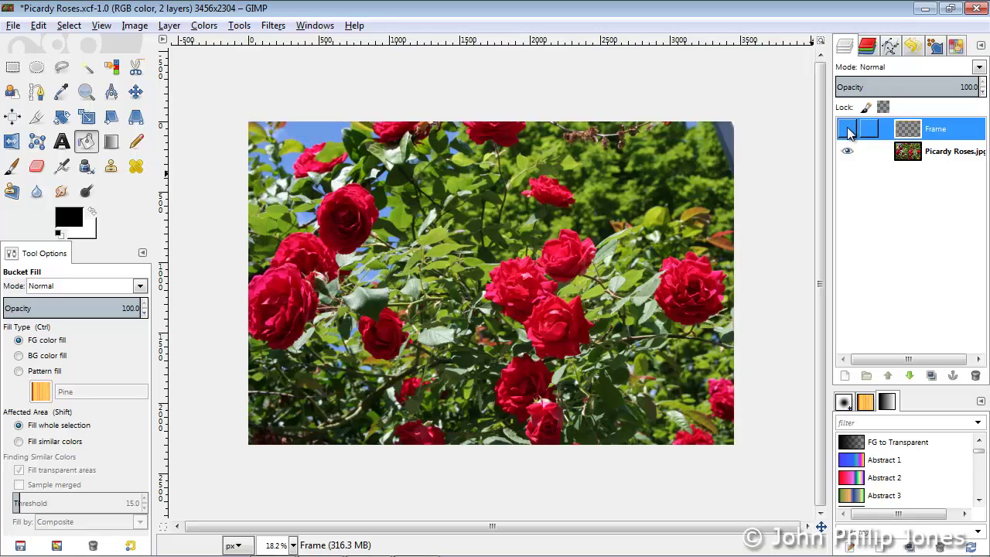
left_click(848, 130)
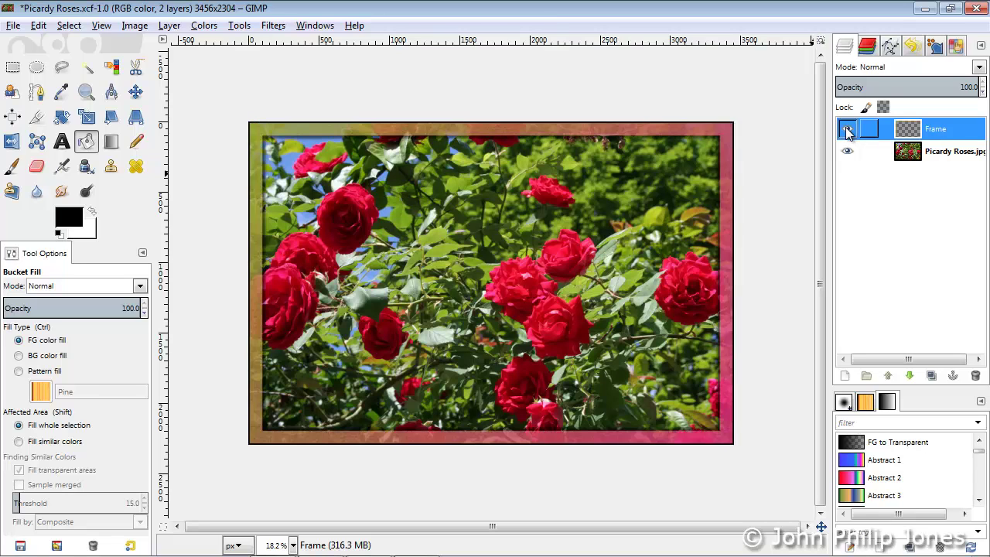
- Create a transparent layer called 'Title' and swap colours so white is the foreground
left_click(844, 376)
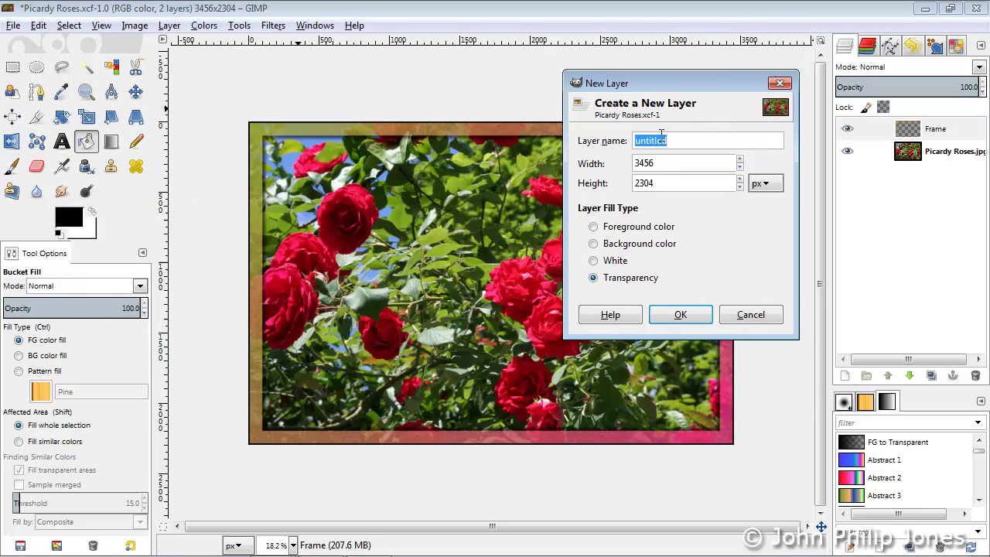
type("Ti")
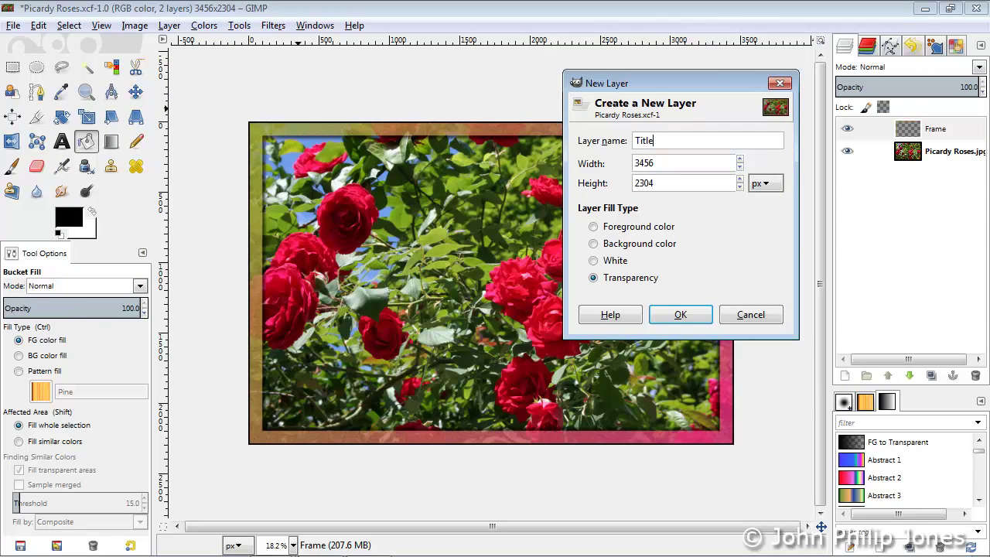
left_click(681, 315)
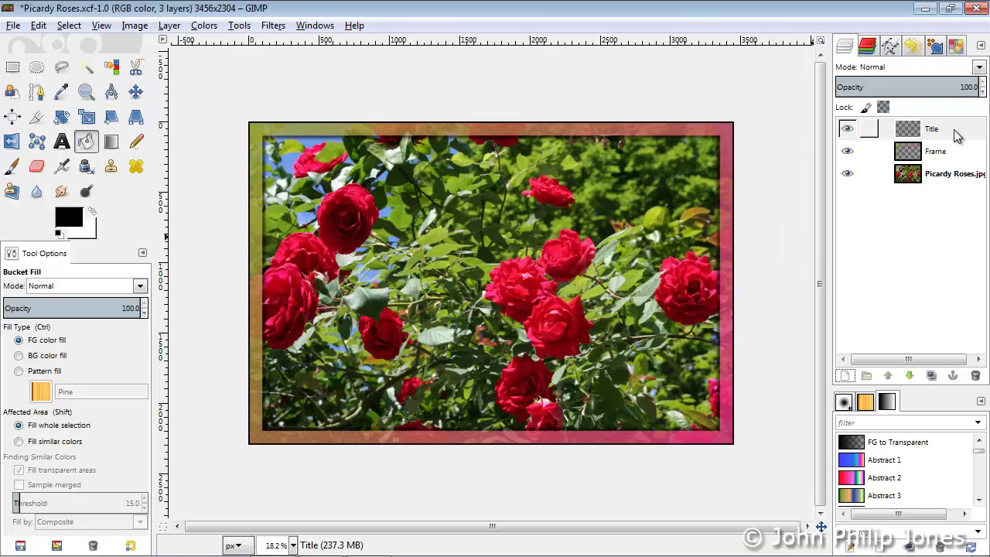
left_click(92, 213)
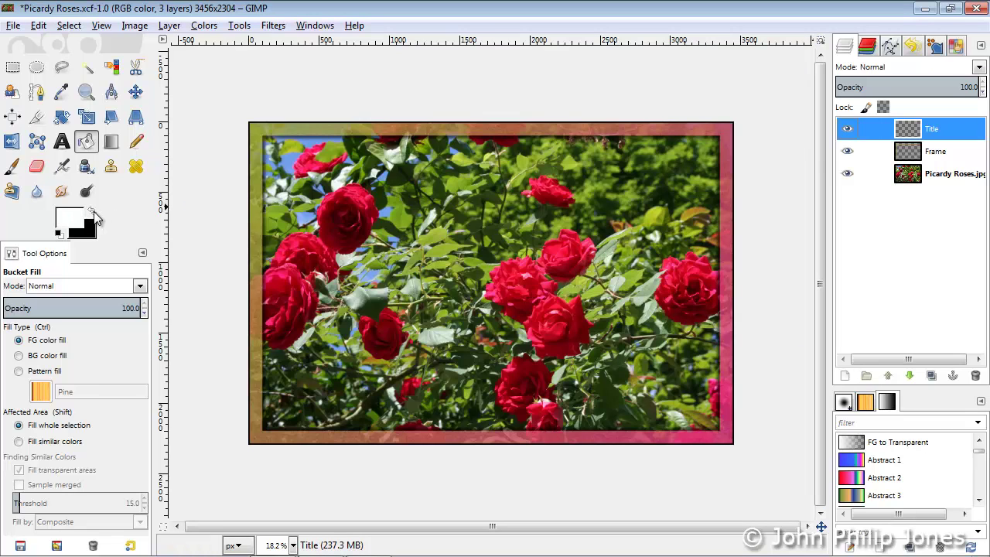
- Hand-write 'Roses in Picardy' in white with the Paintbrush across the photo's lower-left
left_click(12, 166)
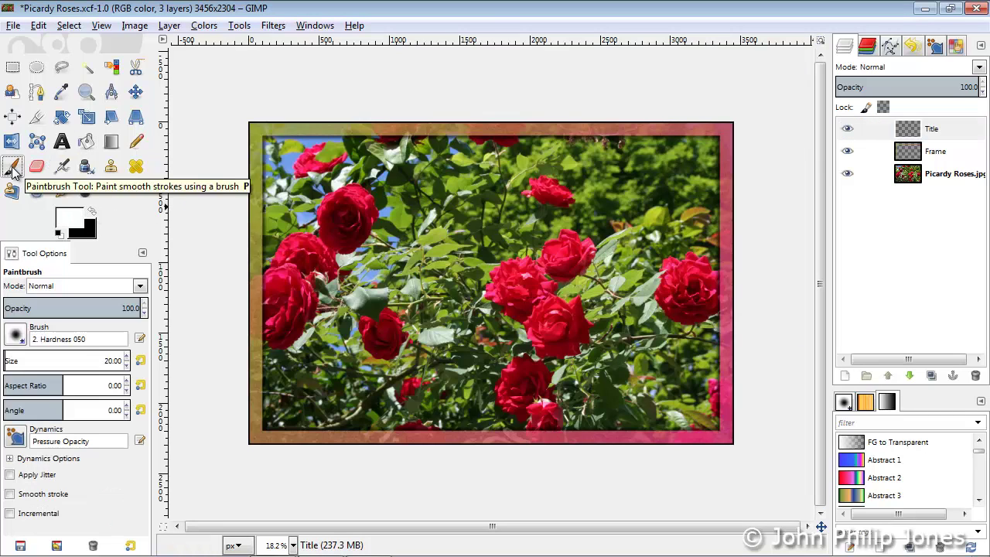
mouse_move(270, 391)
left_mouse_down()
mouse_move(283, 413)
mouse_move(368, 411)
mouse_move(397, 386)
mouse_move(419, 405)
mouse_move(455, 403)
mouse_move(470, 399)
mouse_move(470, 382)
mouse_move(478, 419)
left_mouse_up()
left_click(360, 391)
left_click(413, 390)
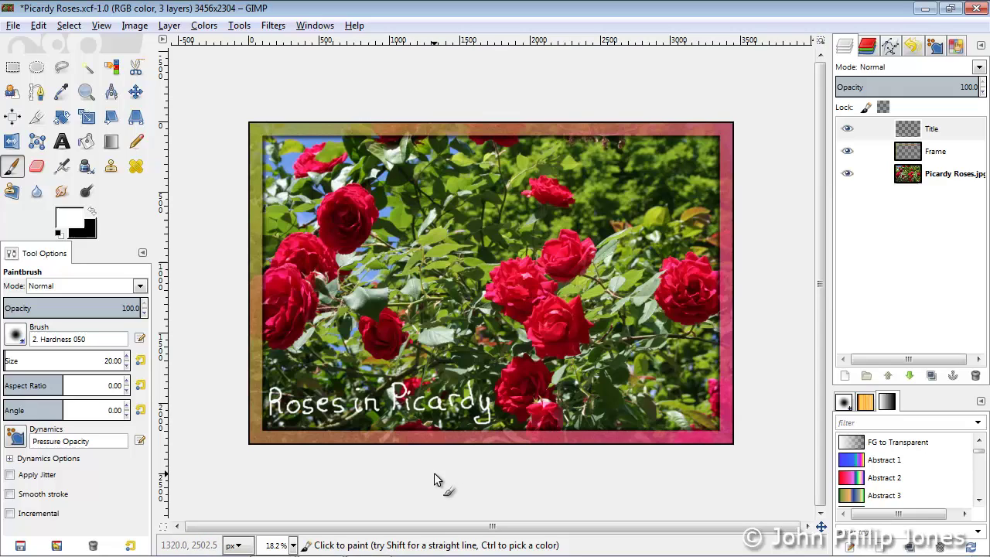
left_click(954, 133)
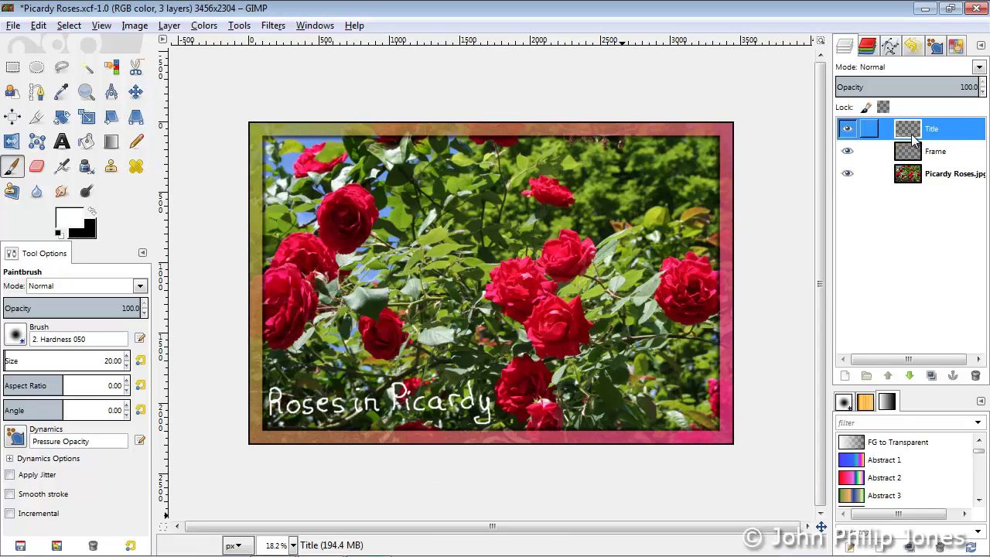
left_click(273, 26)
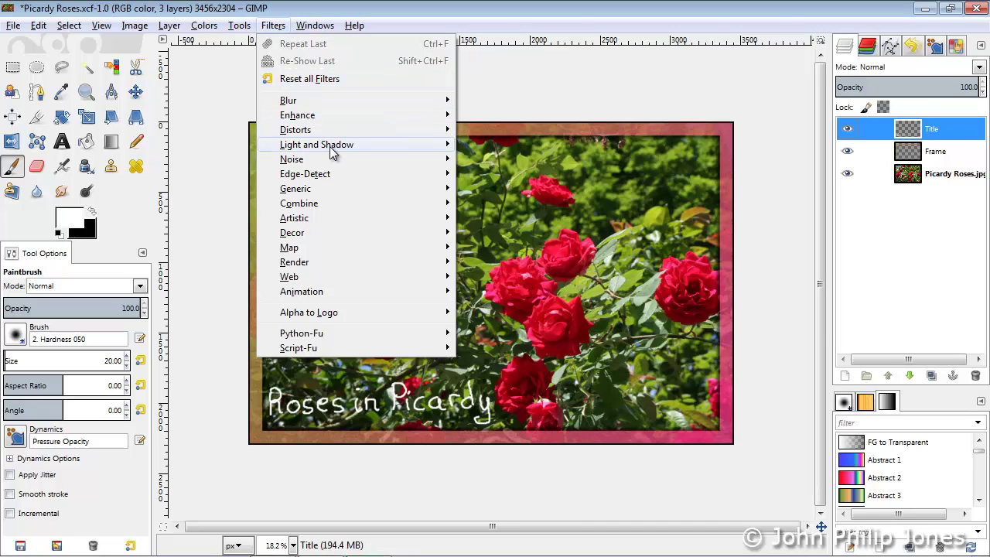
- Apply a Drop Shadow to the title with Offset X and Y of 10 and blur radius 30
mouse_move(336, 151)
left_click(517, 225)
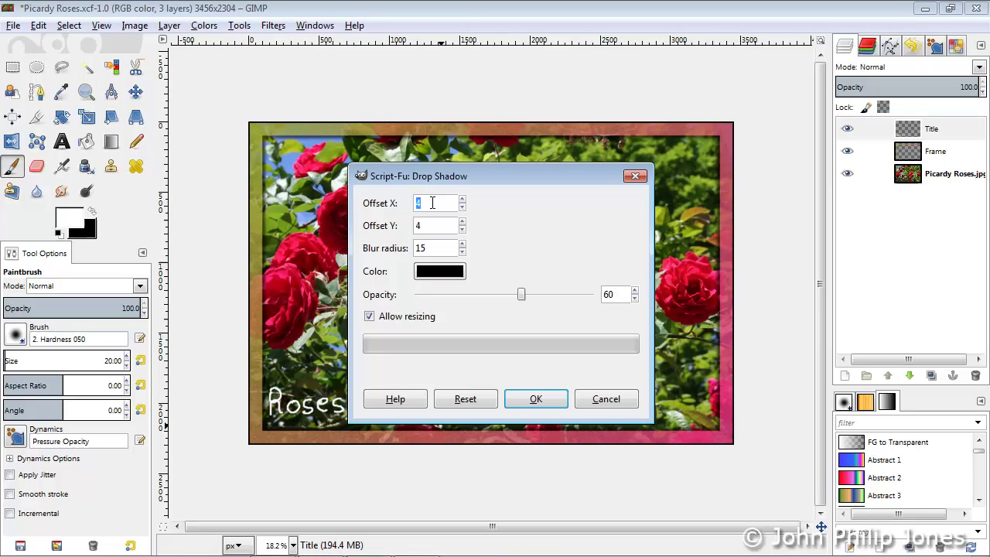
type("10")
key("Tab")
type("10")
left_click_drag(441, 249, 410, 249)
left_click(535, 400)
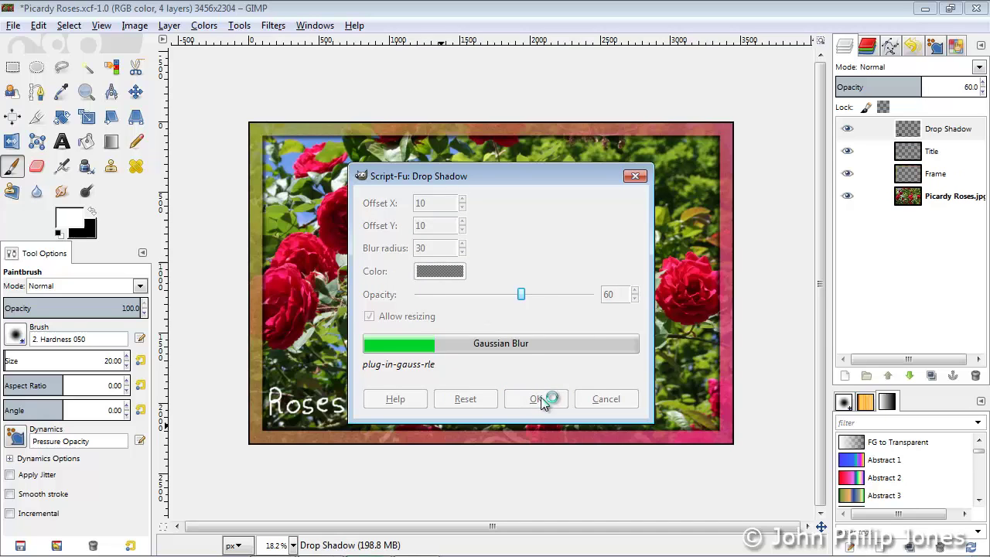
left_click(101, 25)
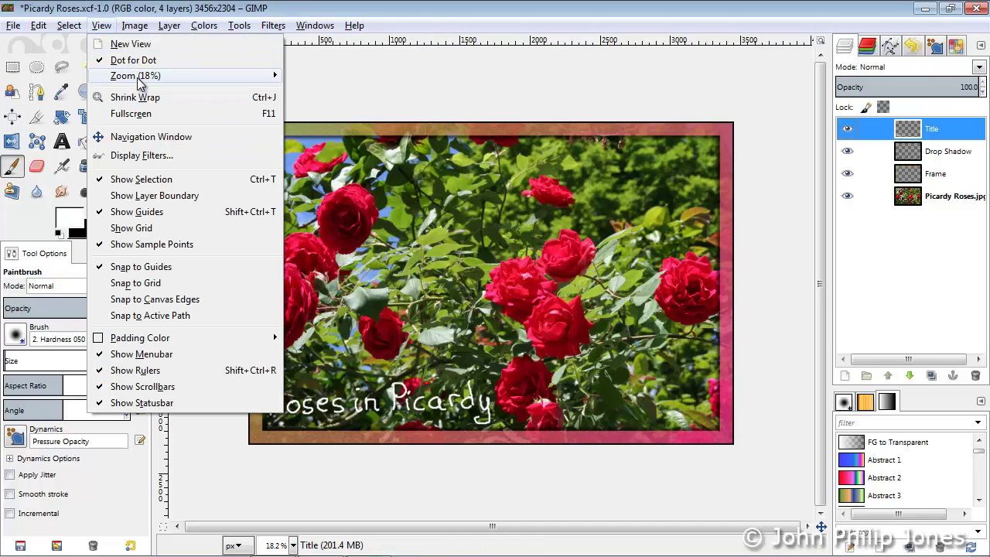
- Zoom with Fit Image in Window so the whole framed photo fills the view
mouse_move(139, 80)
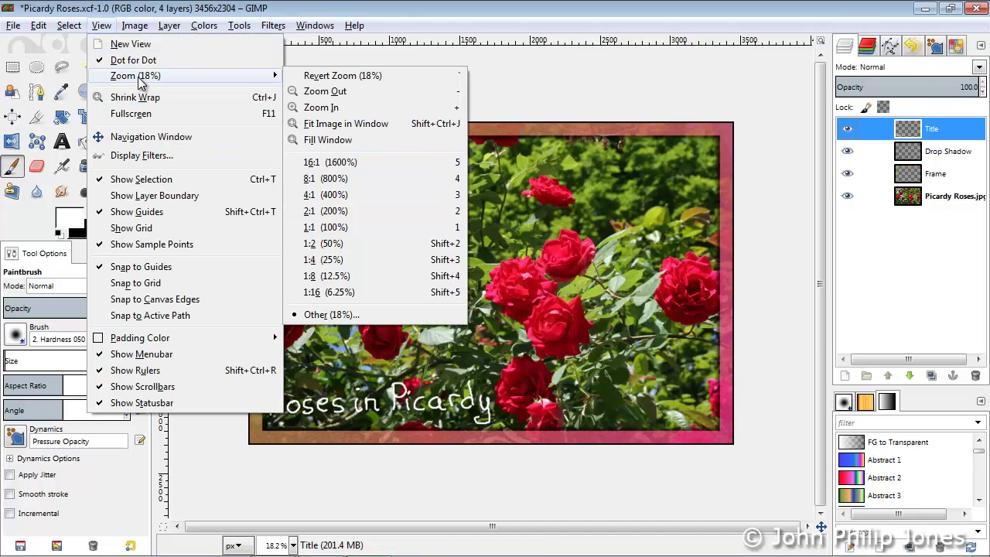
left_click(367, 127)
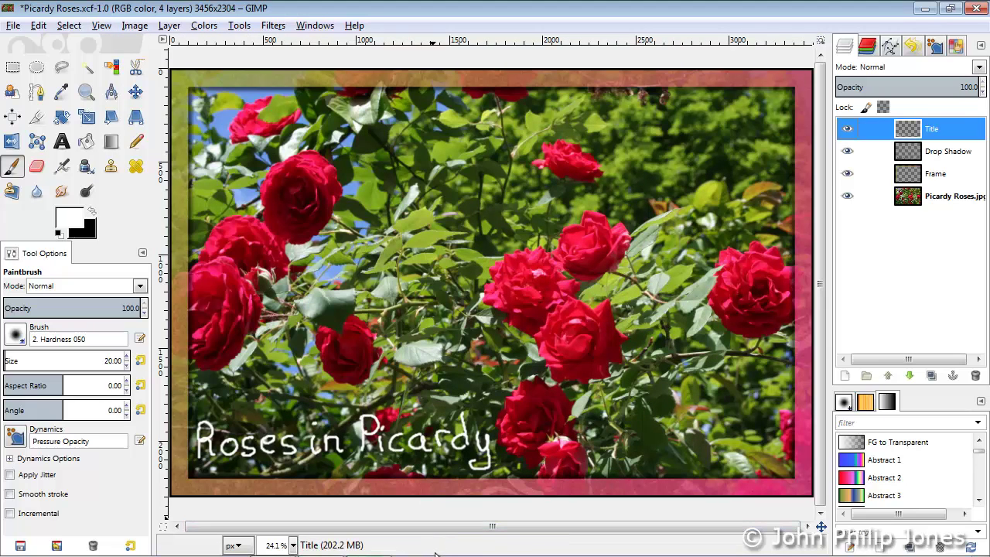